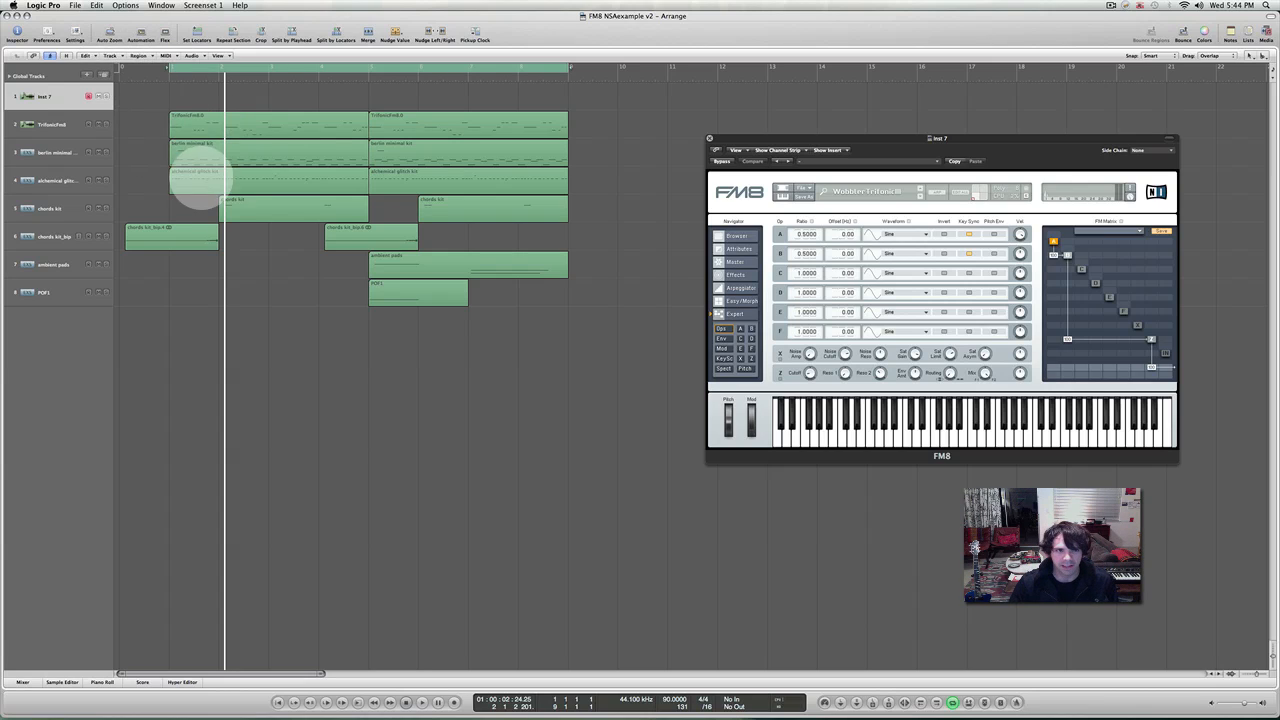
Play back the arrangement with the berlin minimal, alchemical glitch and chords kit tracks soloed
key(space)
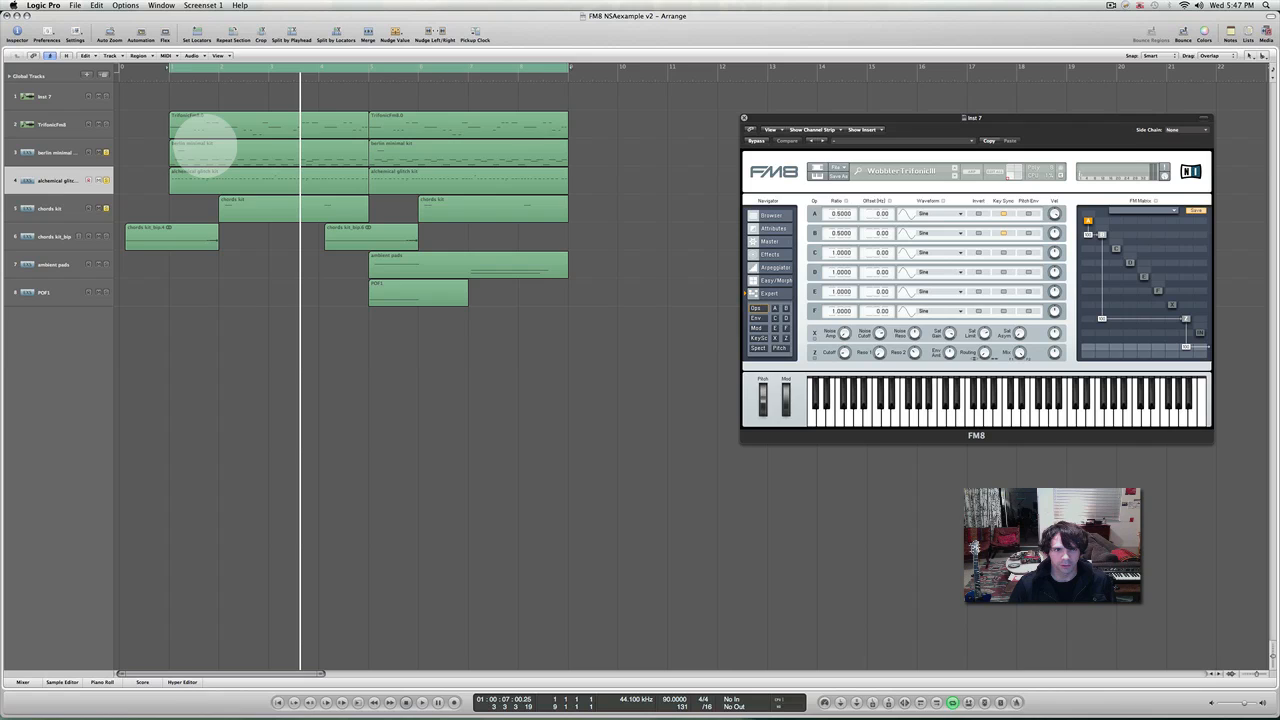
key(space)
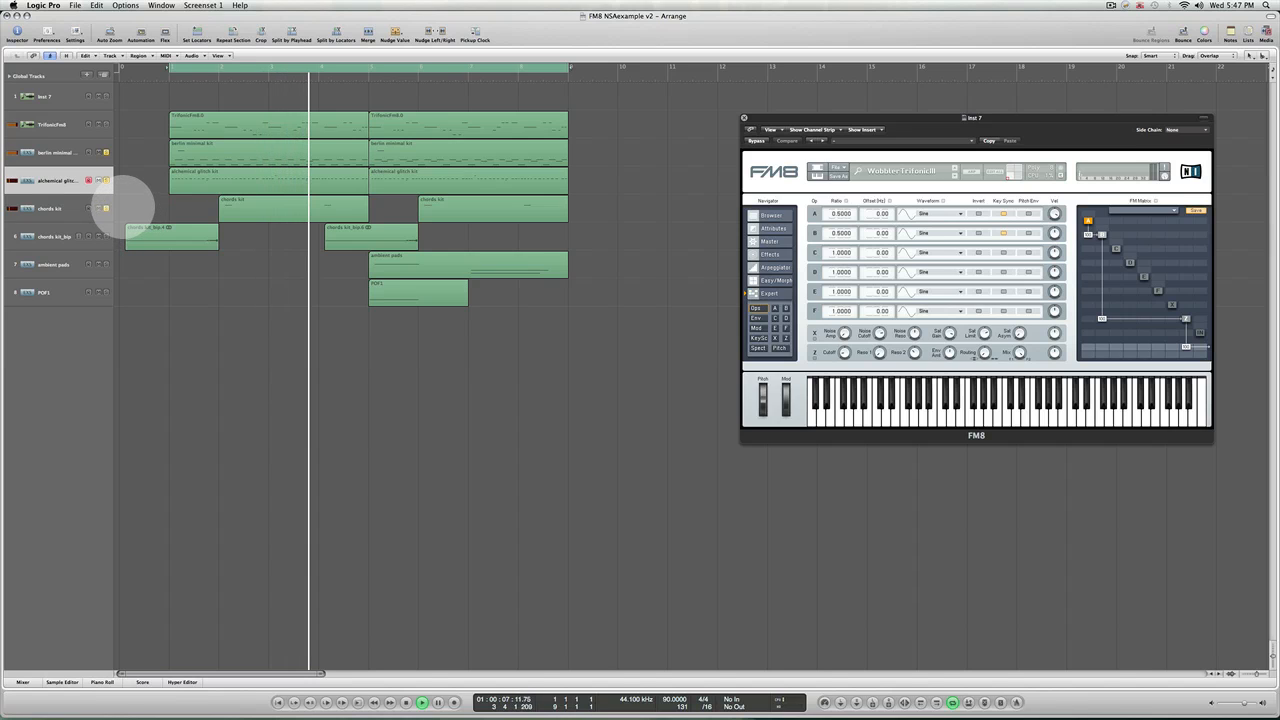
key(space)
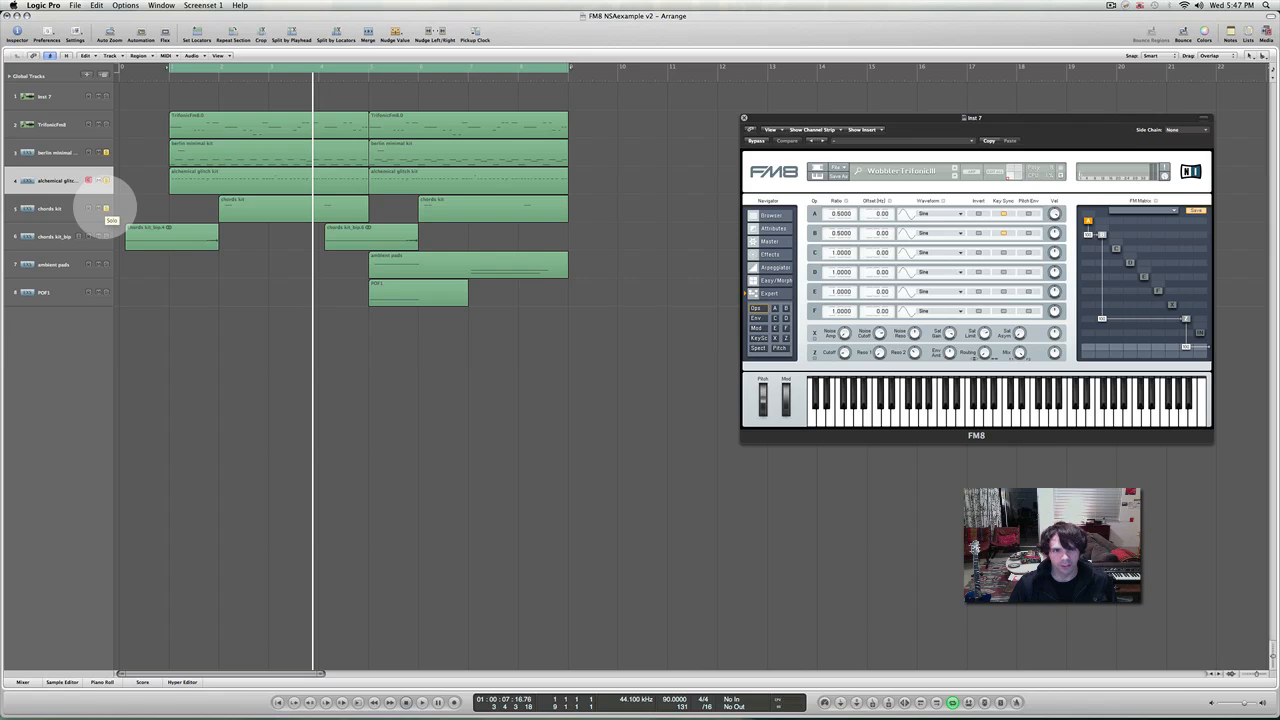
Turn off solo on the berlin minimal, alchemical glitch and chords kit tracks
click(105, 177)
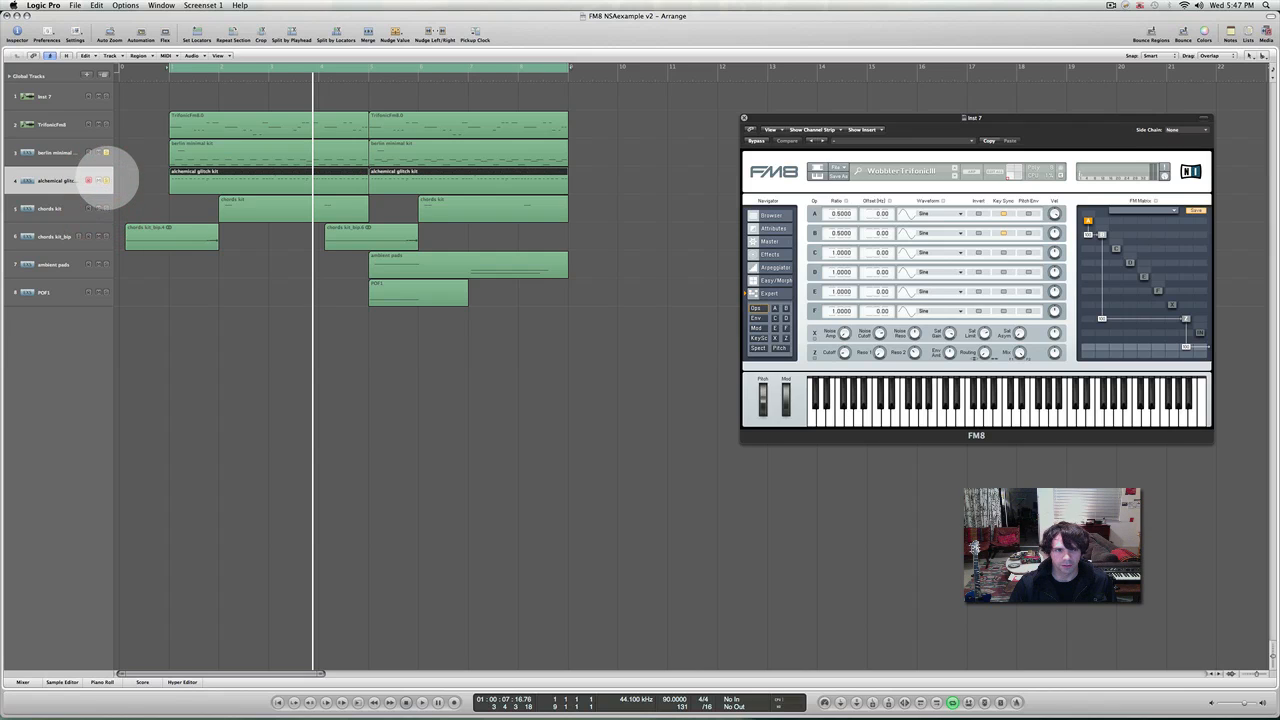
click(107, 179)
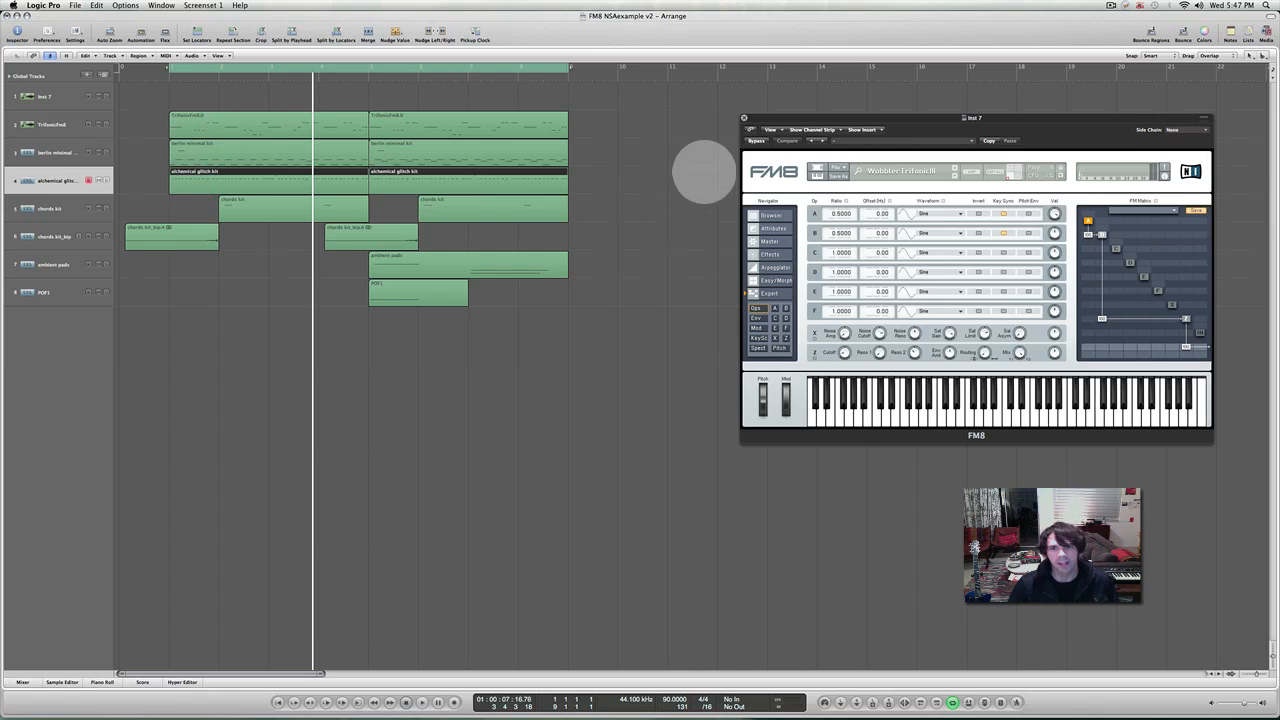
Move the FM8 instrument window over the arrangement regions, close to the track headers
drag(855, 120, 326, 122)
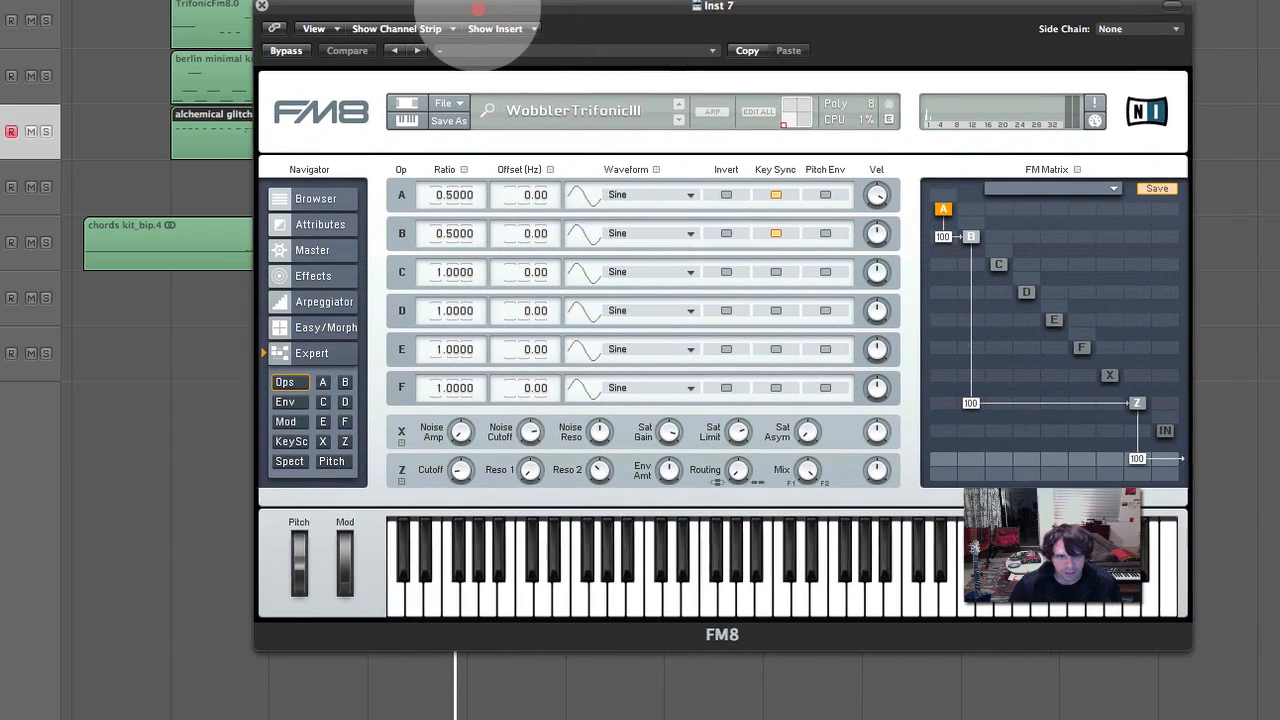
drag(478, 9, 358, 8)
click(2, 2)
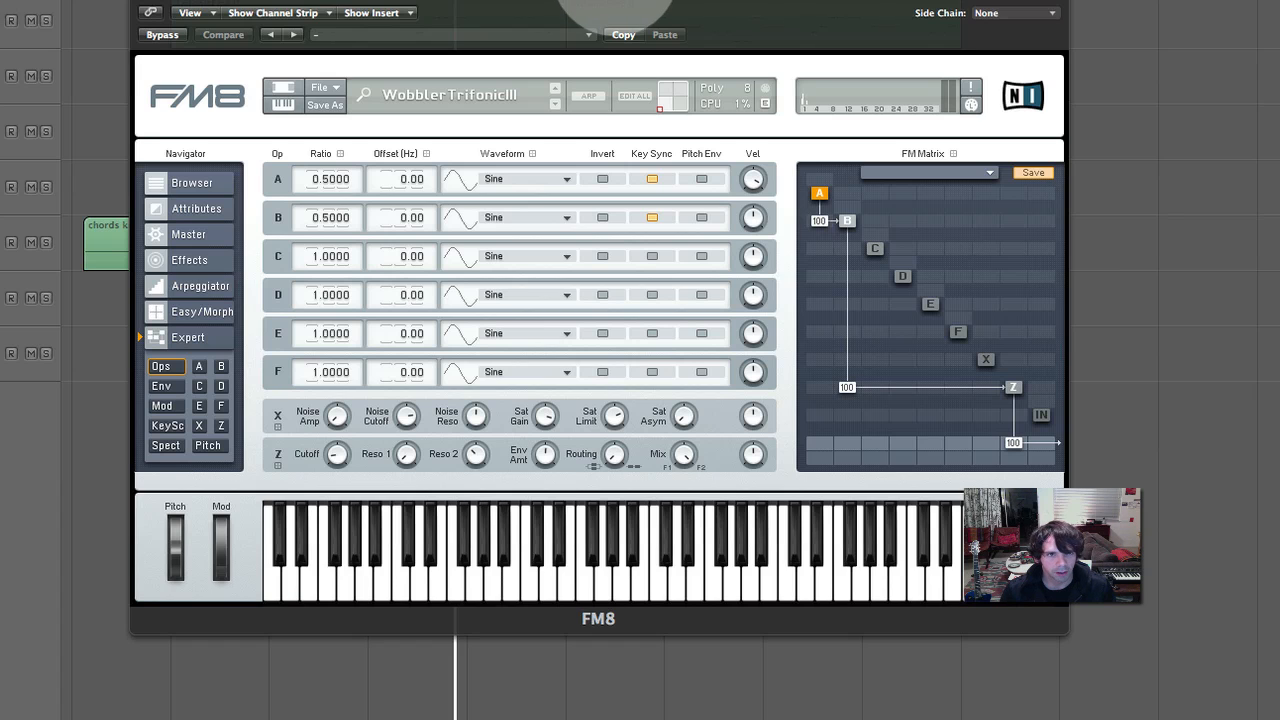
drag(623, 0, 643, 0)
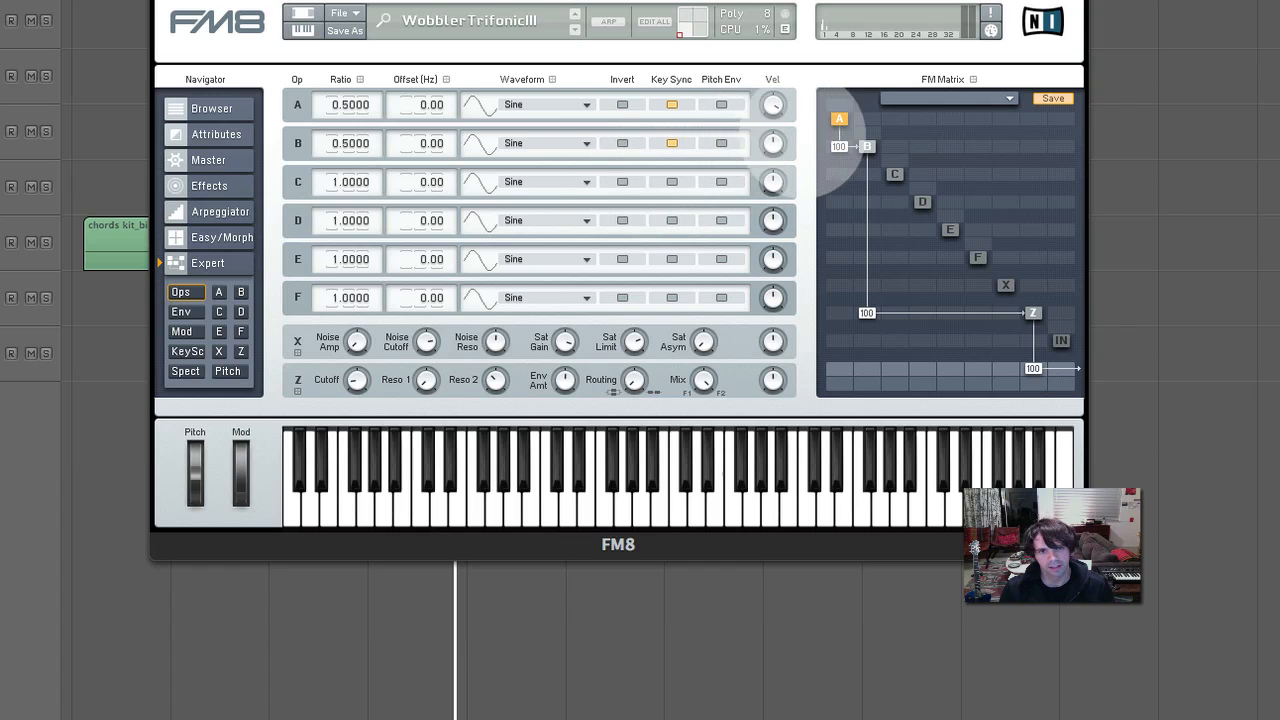
Examine the FM matrix routing and the individual settings of operators A, B and Z in the WobblerTrifonicIII patch
click(867, 146)
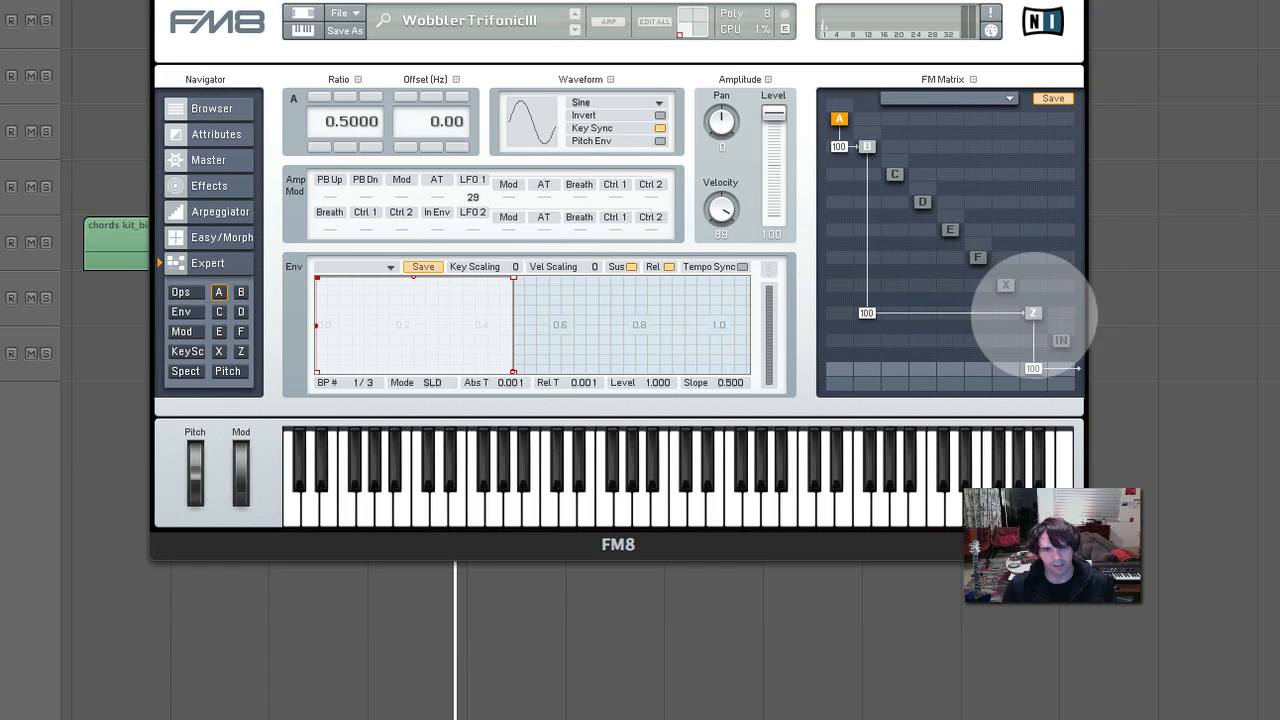
click(1033, 313)
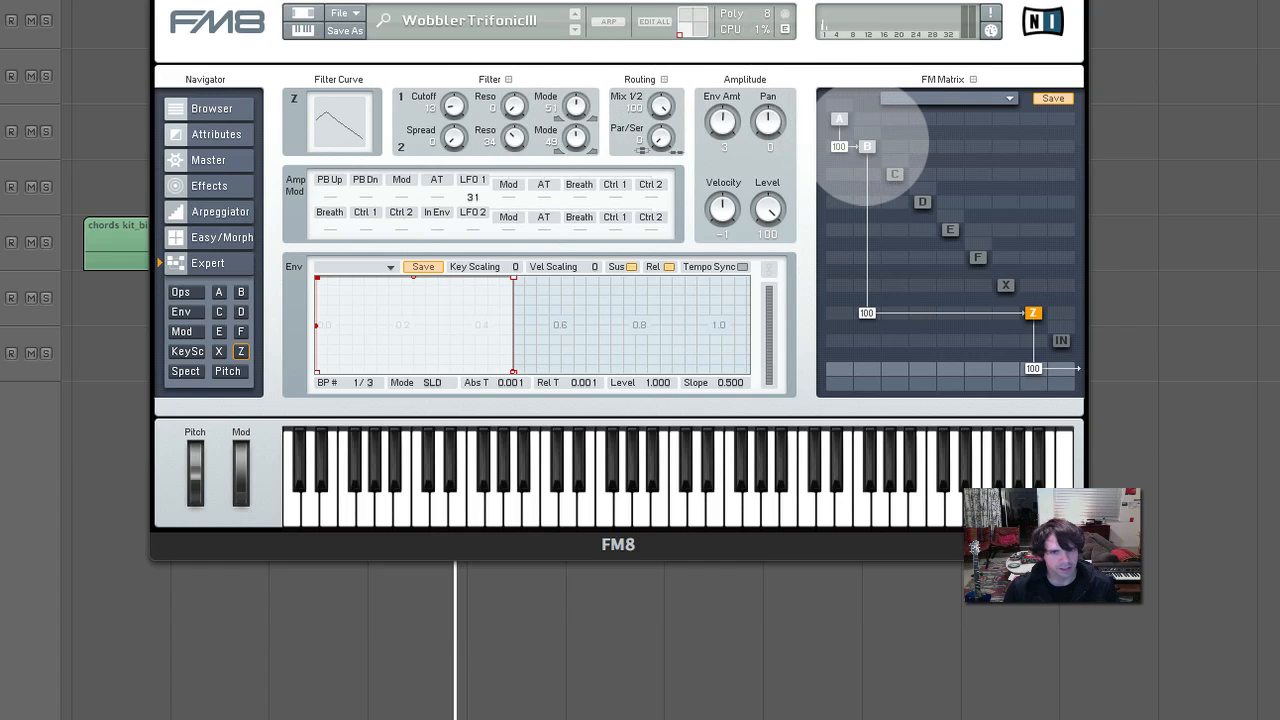
click(867, 146)
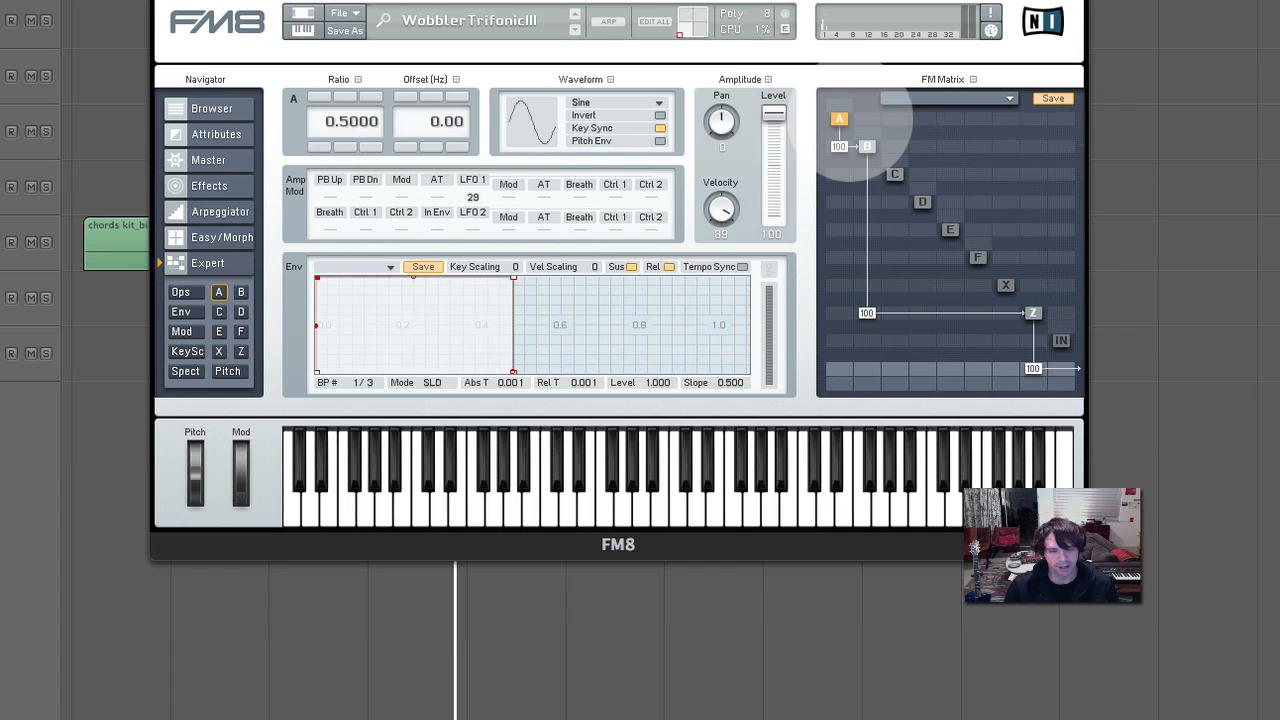
click(867, 146)
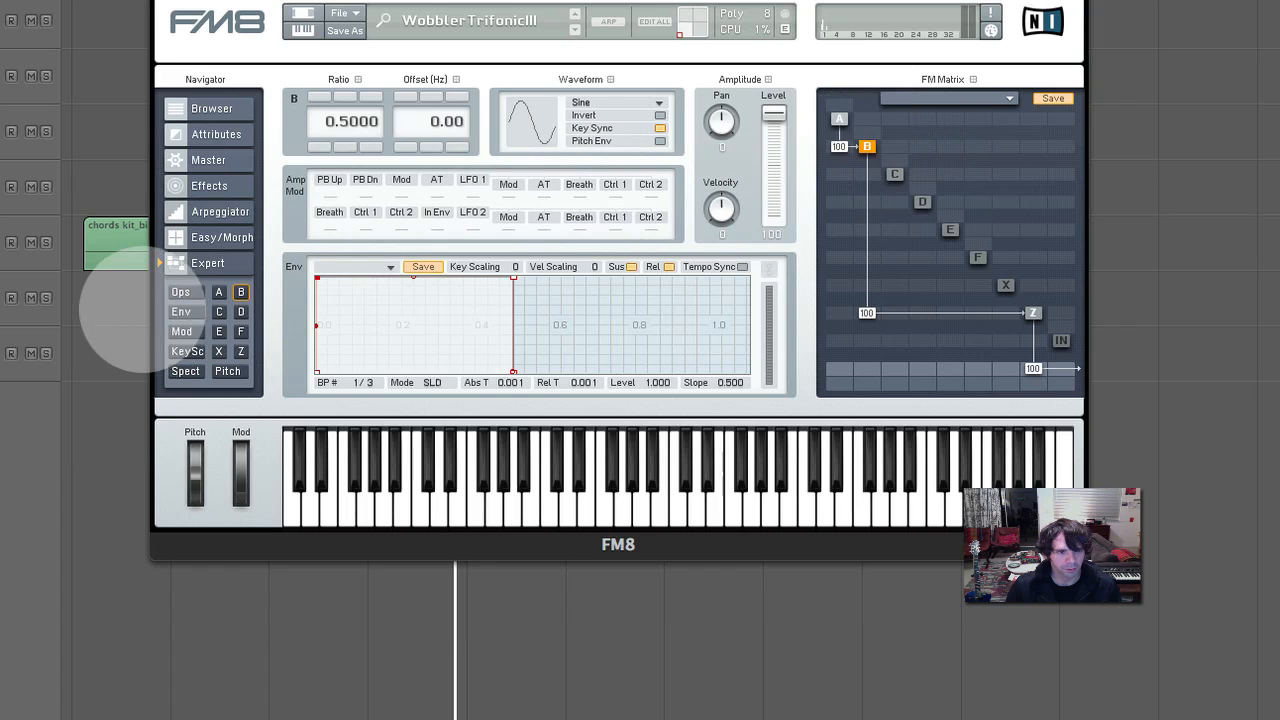
click(176, 291)
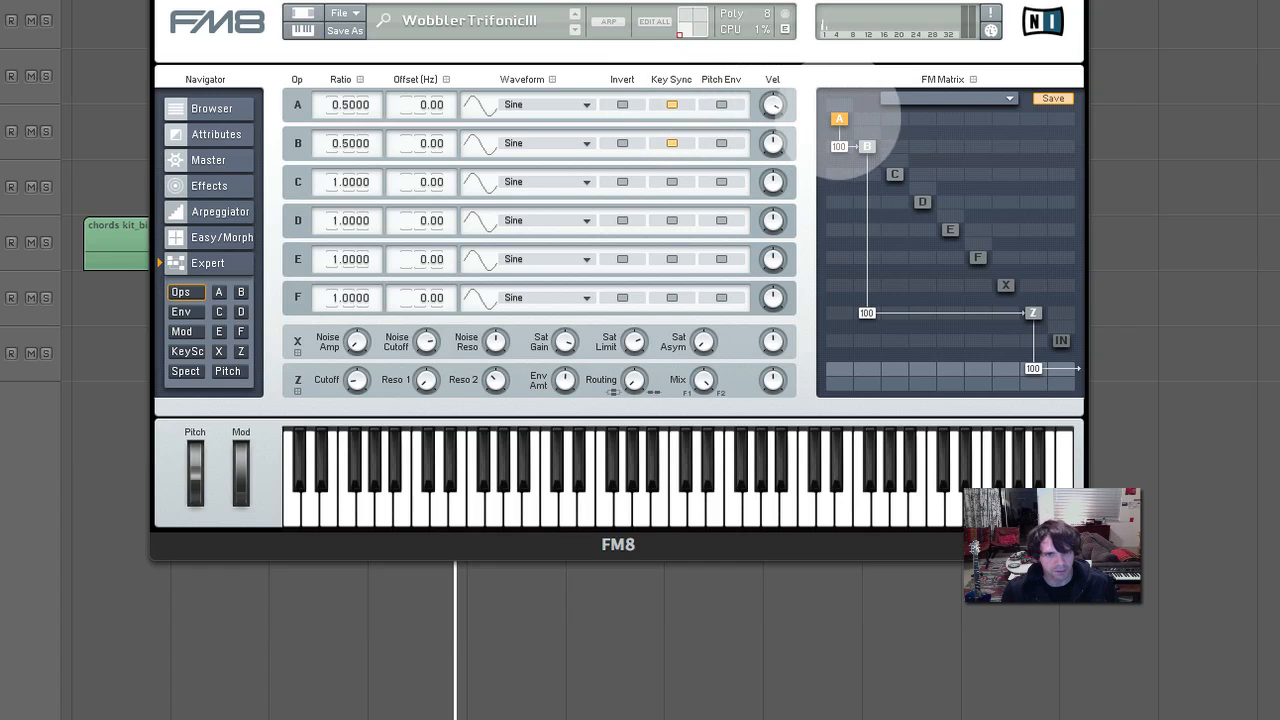
click(867, 146)
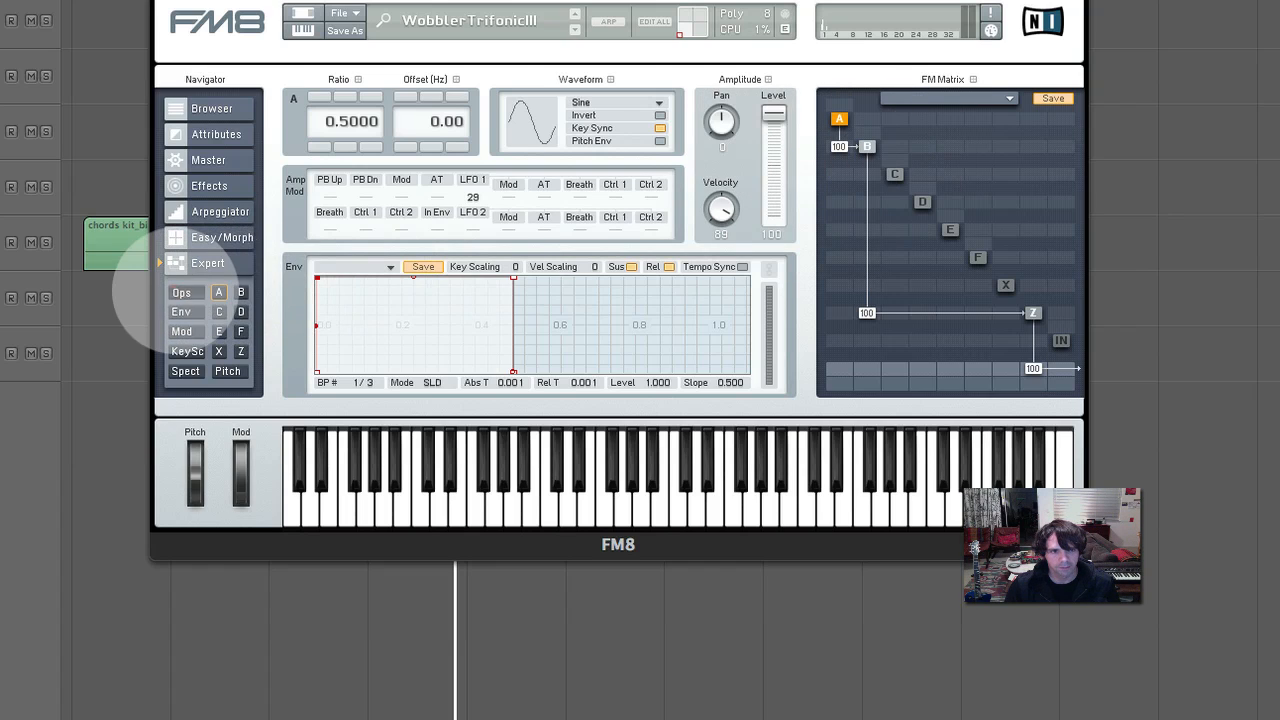
Adjust operator A's velocity sensitivity in the overview of all operators
click(181, 292)
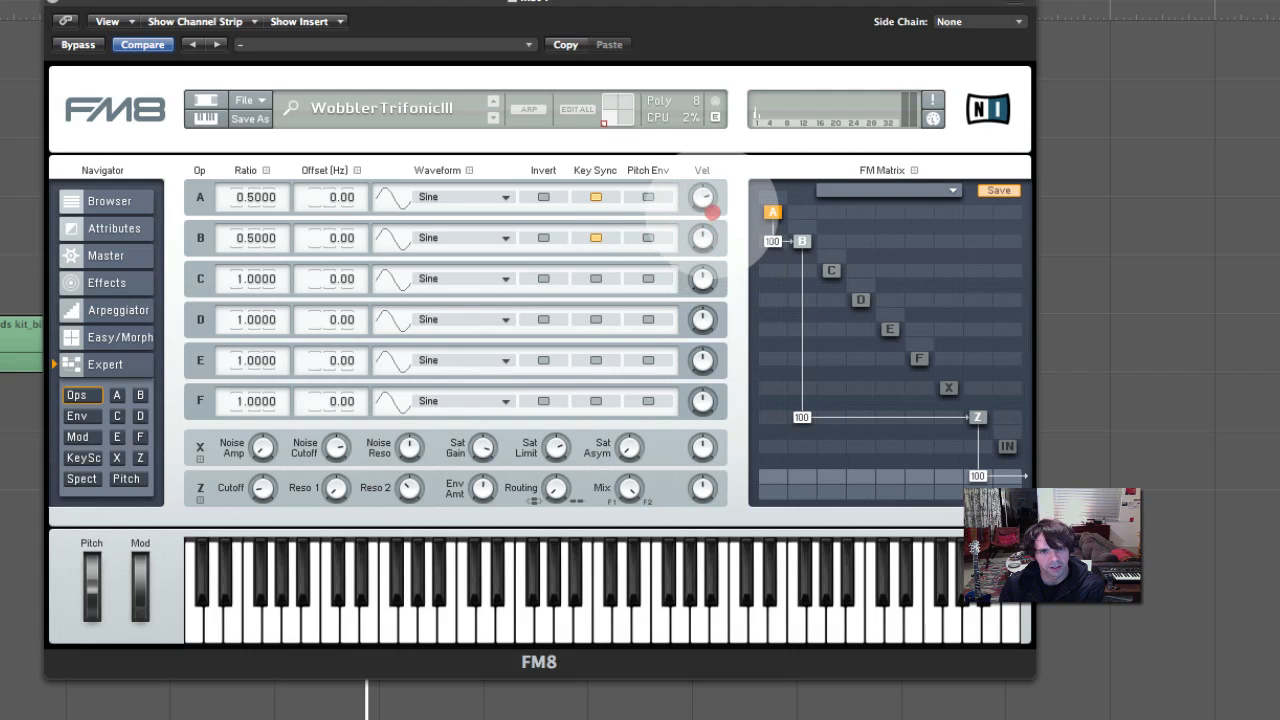
click(709, 196)
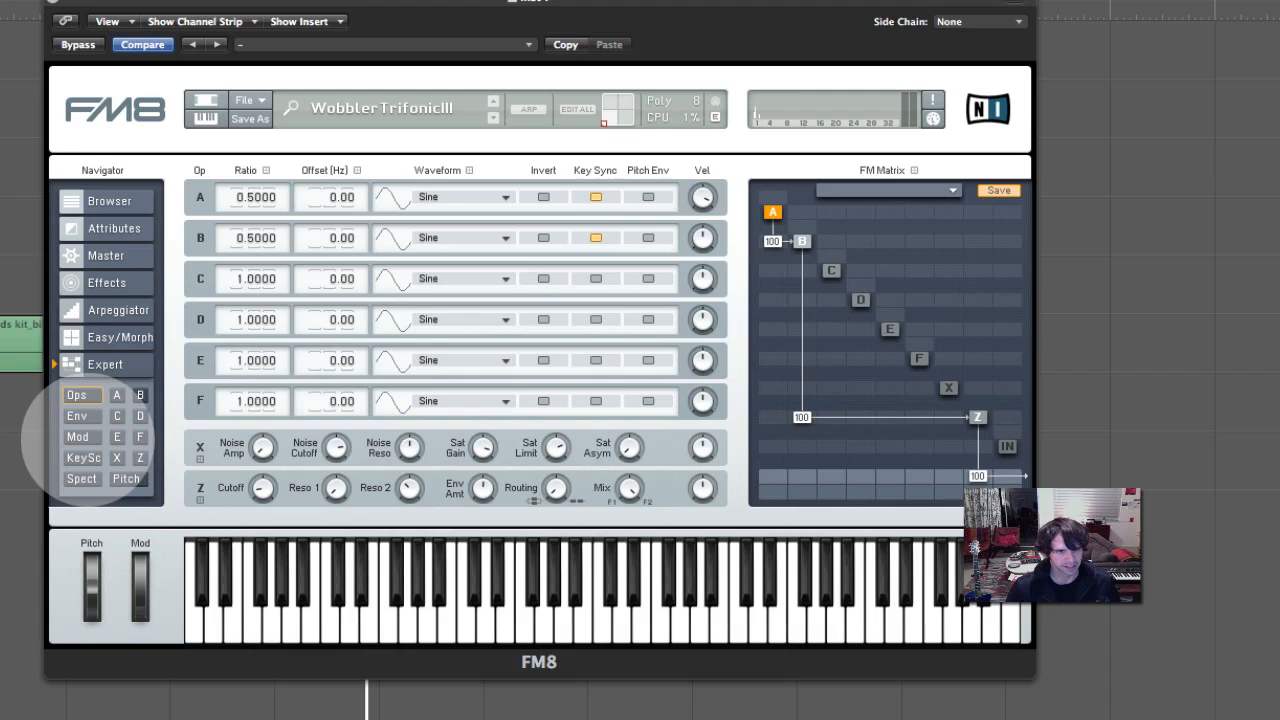
Examine the LFO routings in the modulation matrix and the filter and amplitude settings of operators Z and A
click(77, 437)
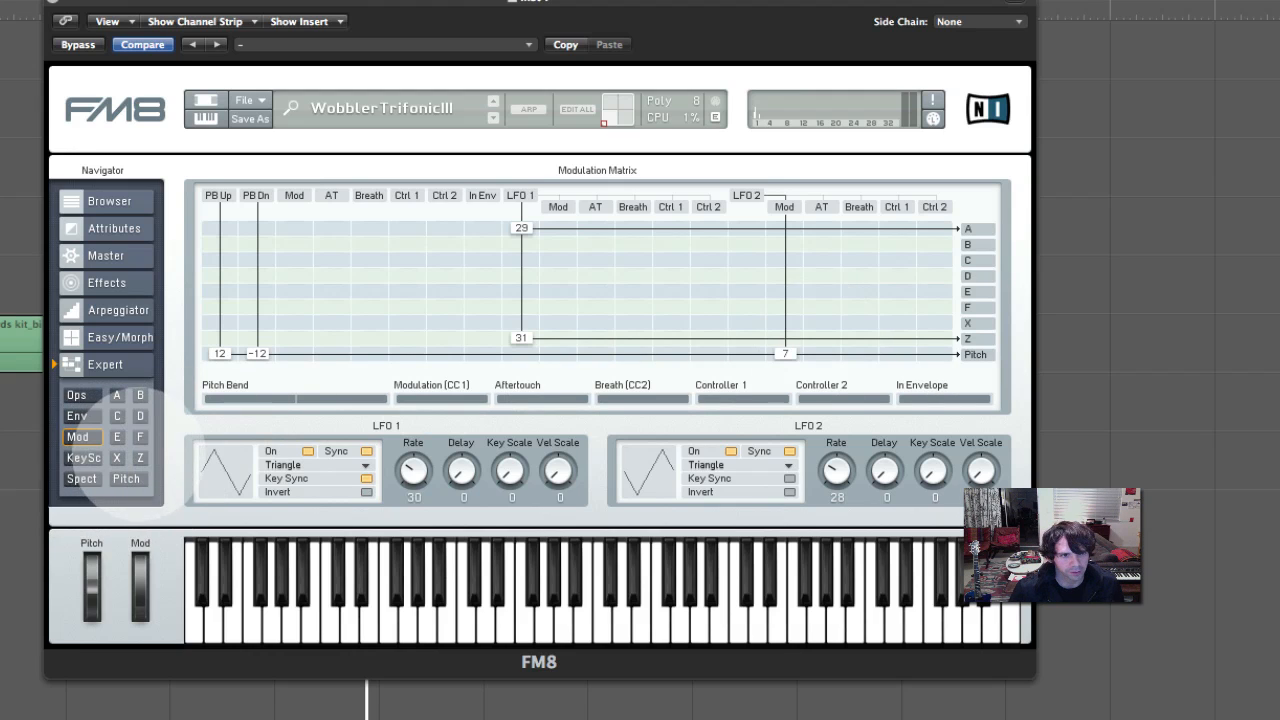
click(140, 458)
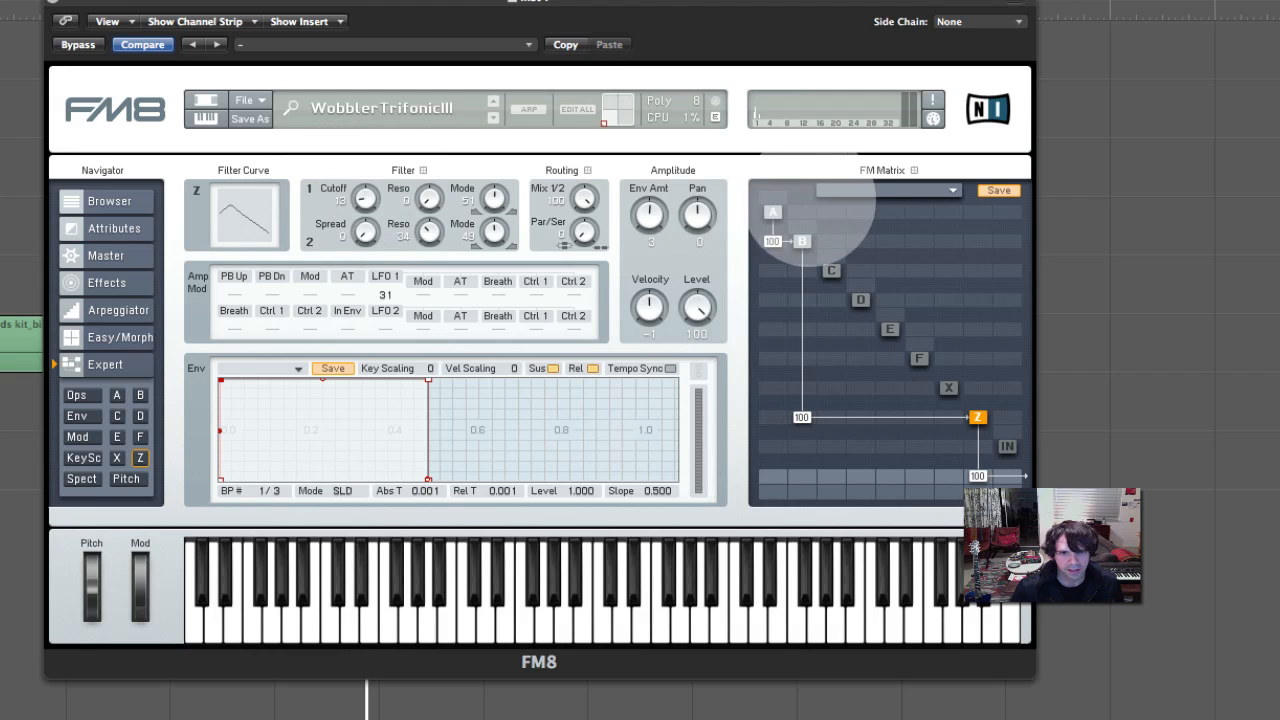
click(772, 212)
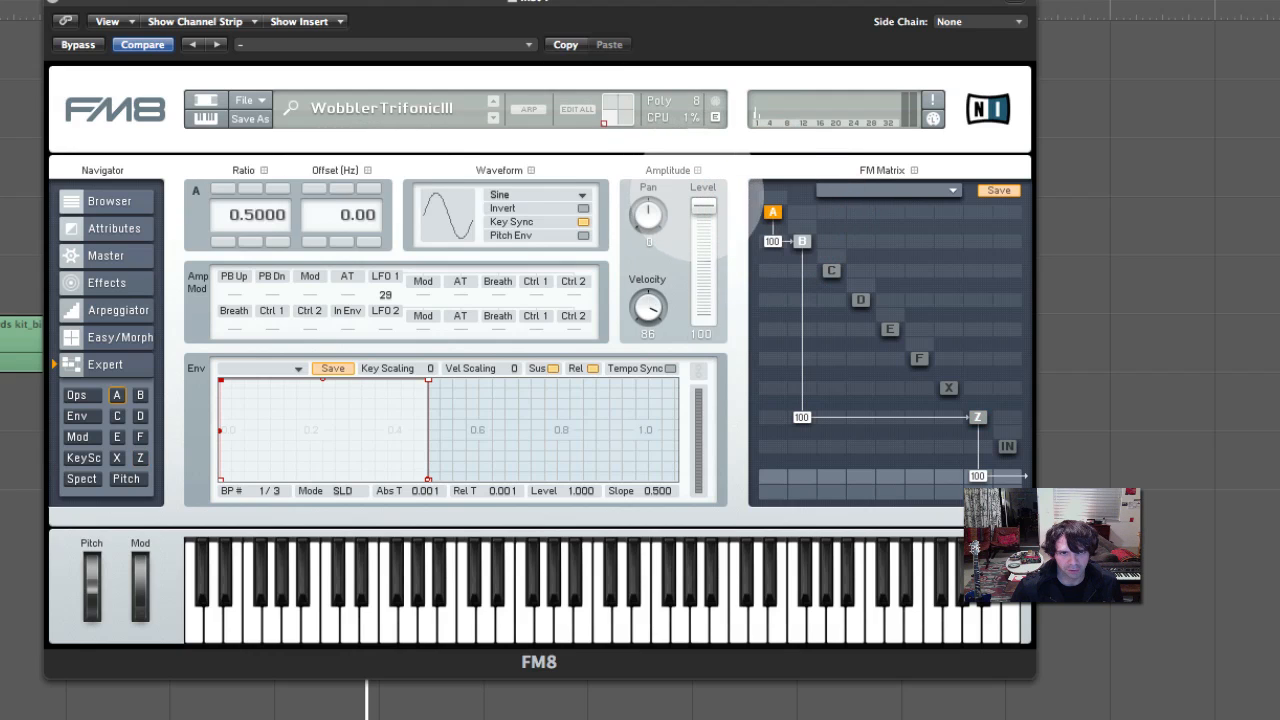
drag(703, 206, 709, 143)
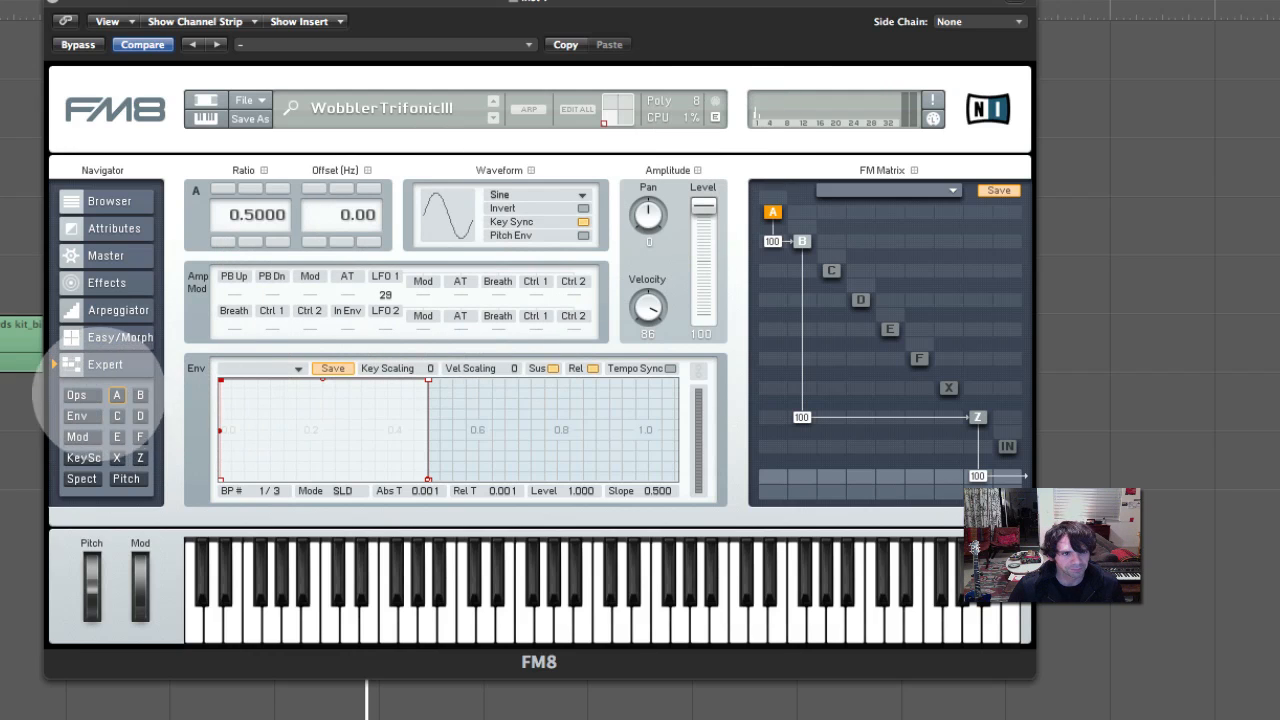
click(84, 393)
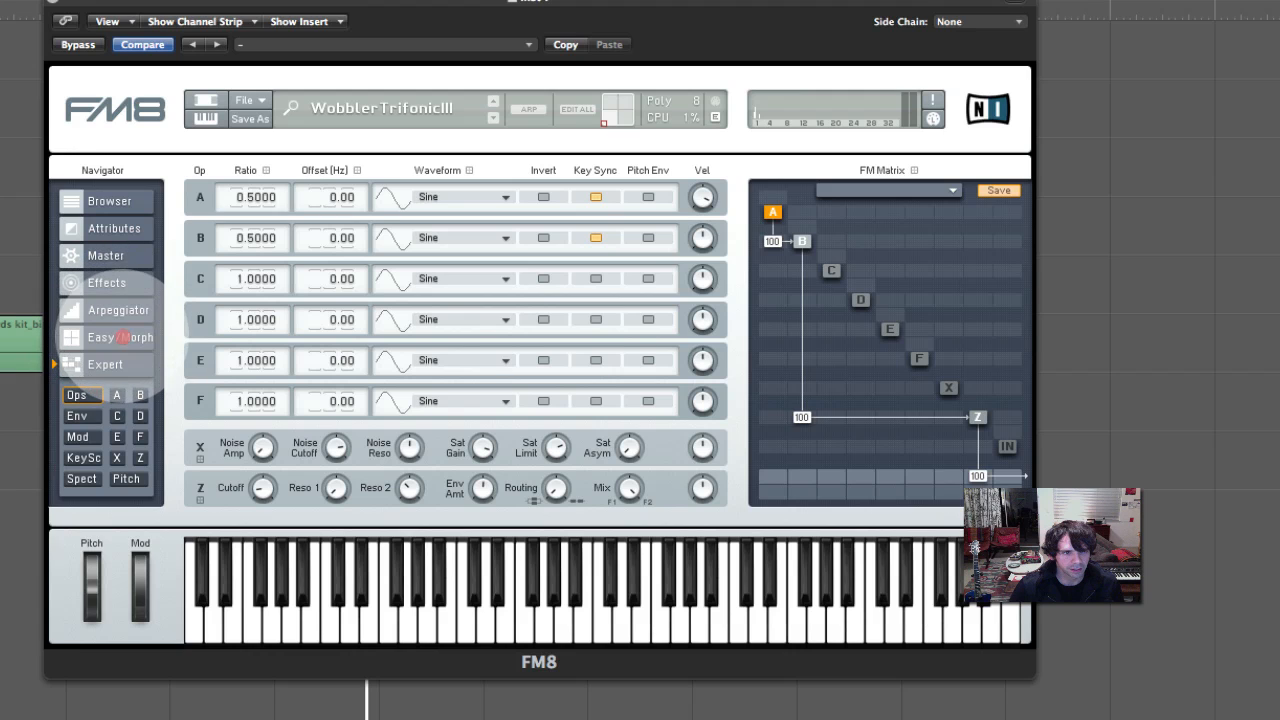
Lower the Digital quality in the Master settings to 0 and bring it back up to 80
click(120, 337)
click(105, 255)
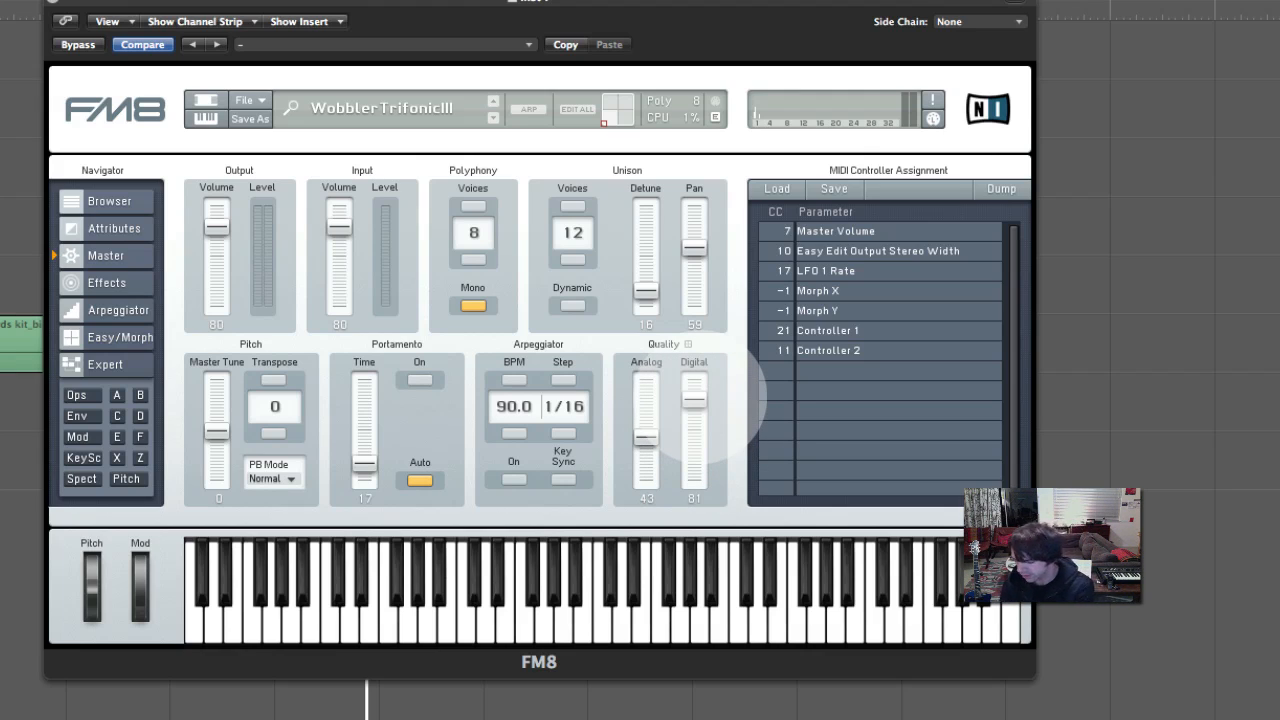
drag(694, 399, 698, 550)
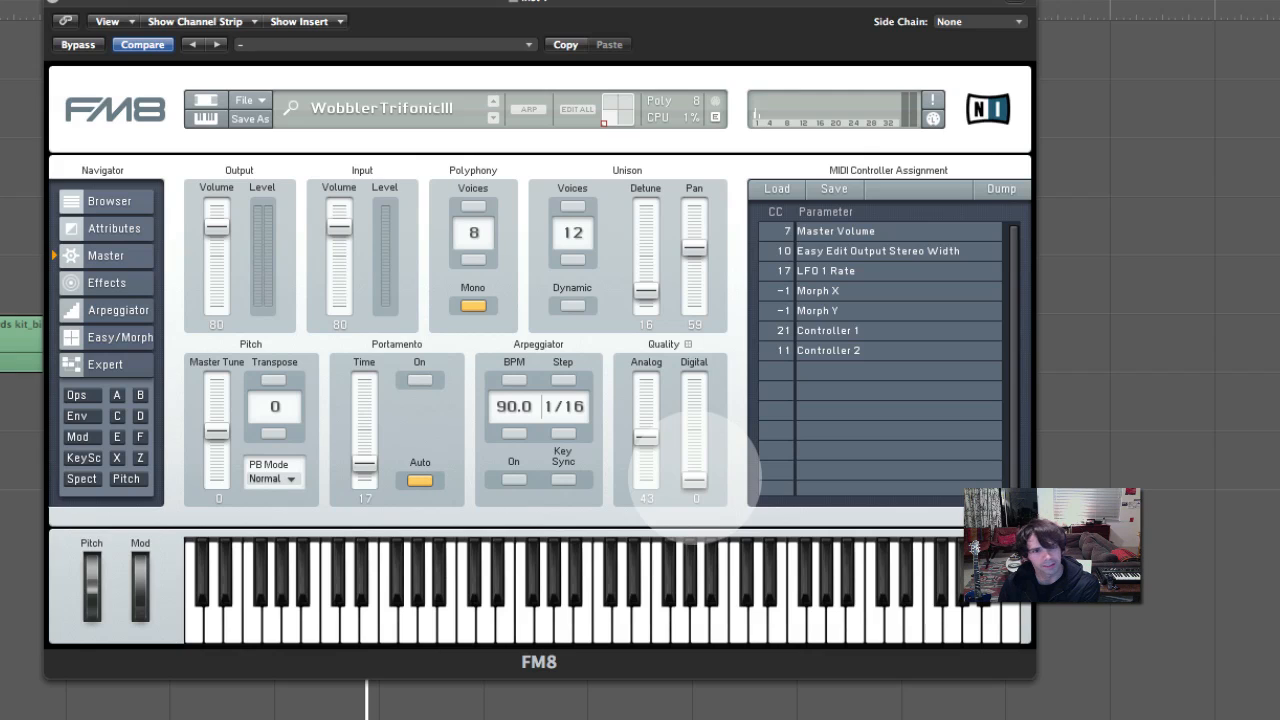
drag(694, 478, 697, 401)
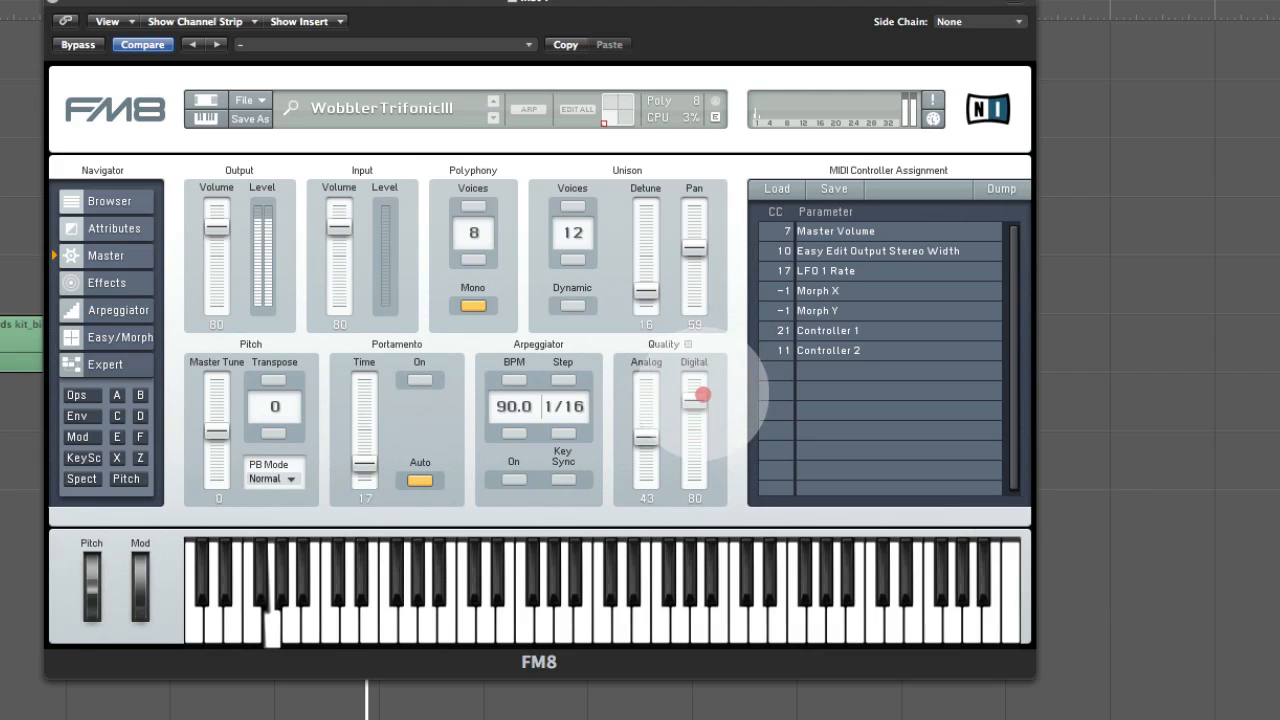
click(703, 395)
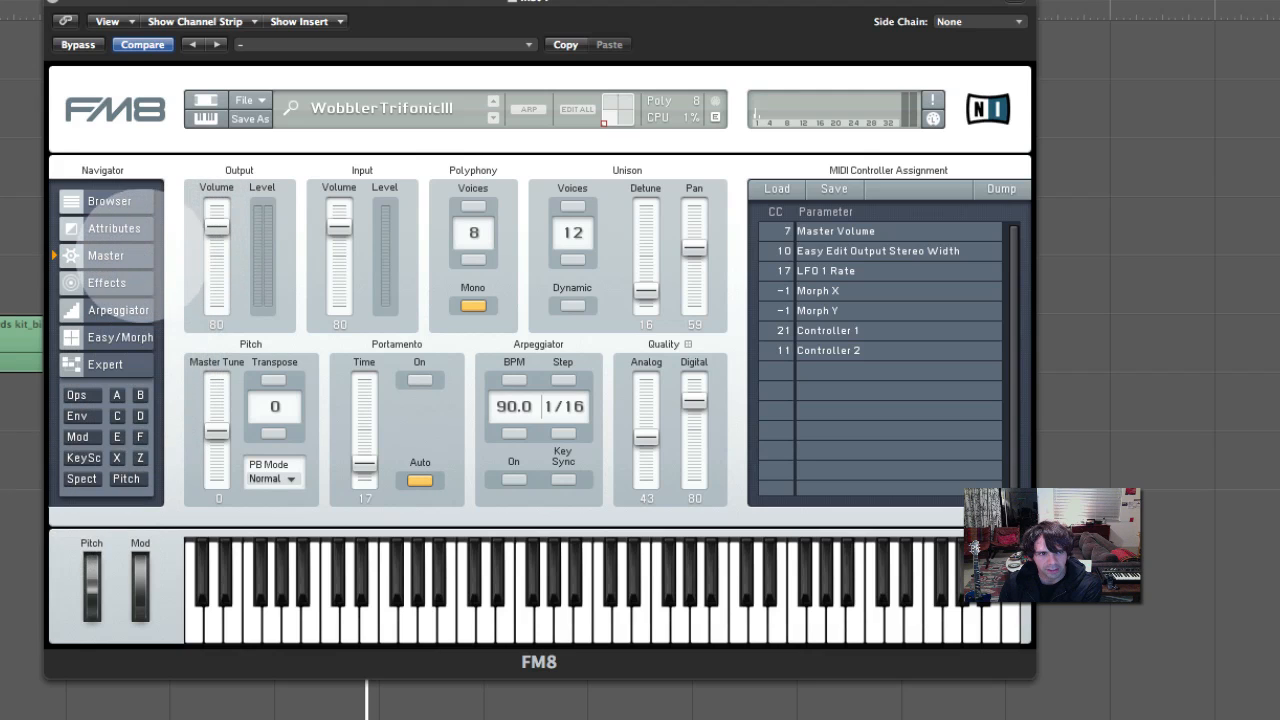
Turn off the patch's Overdrive, Shelving EQ and Reverb effects
click(107, 282)
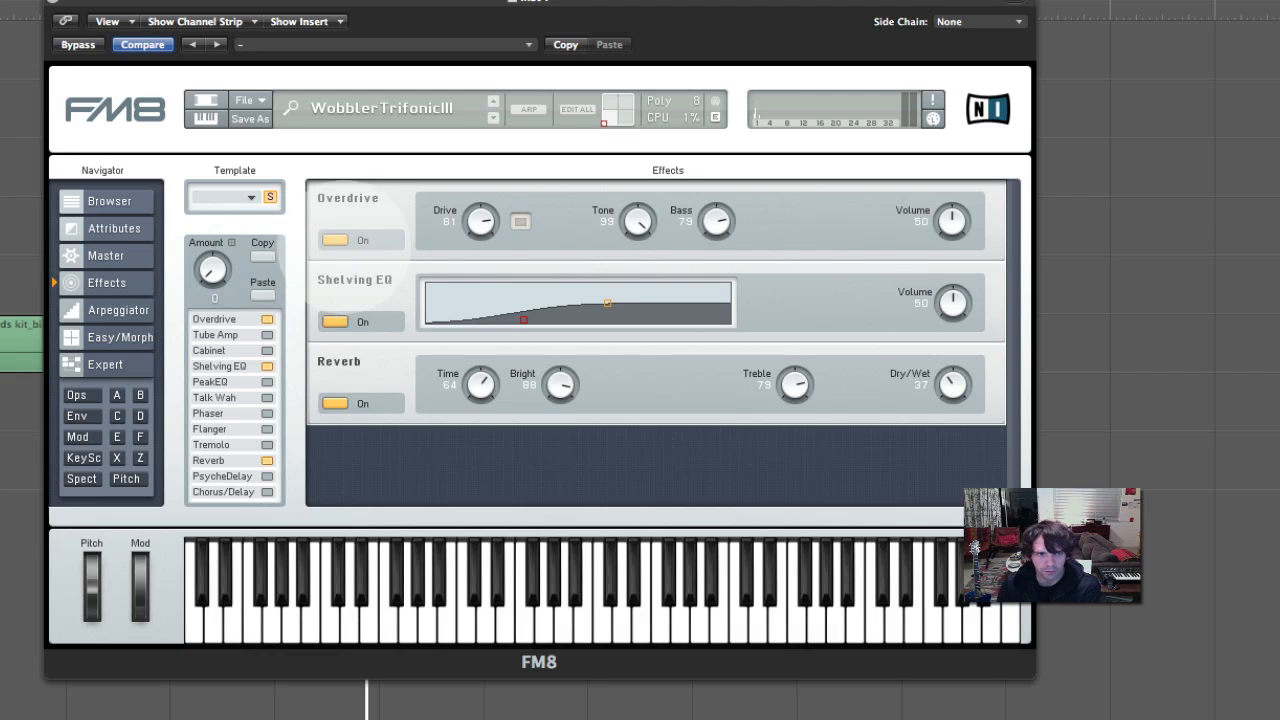
click(336, 321)
click(336, 321)
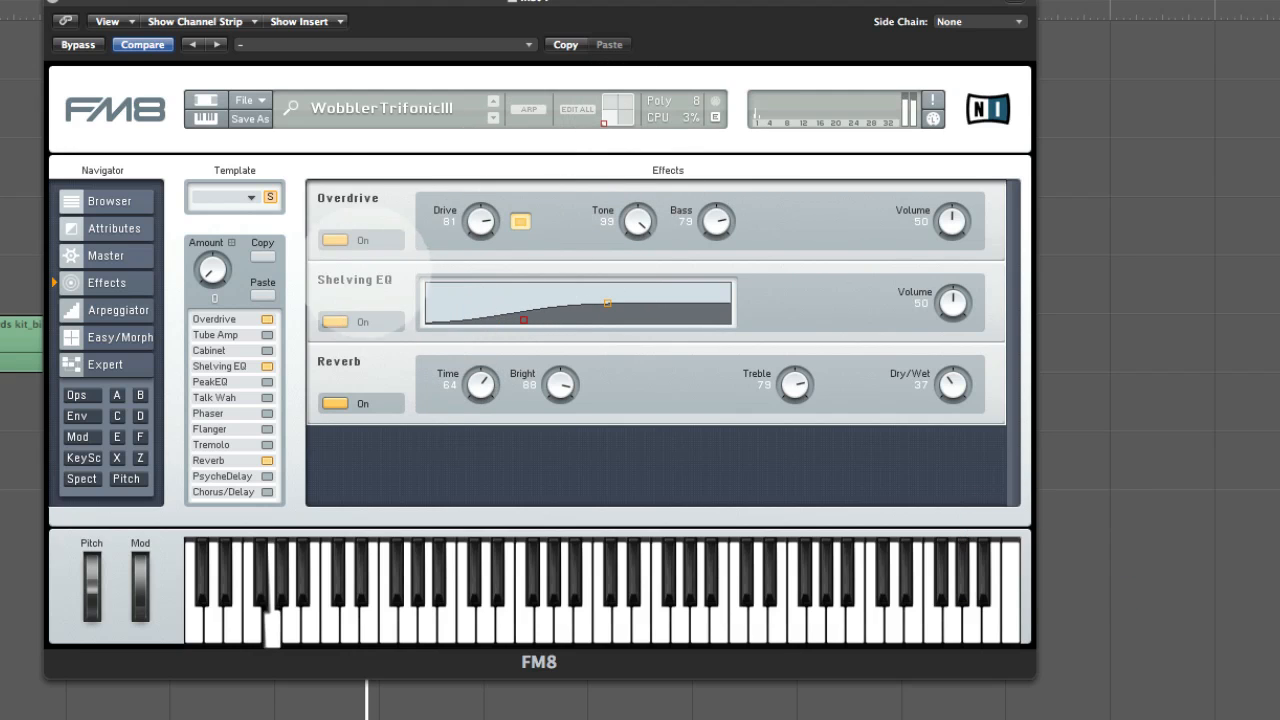
click(336, 240)
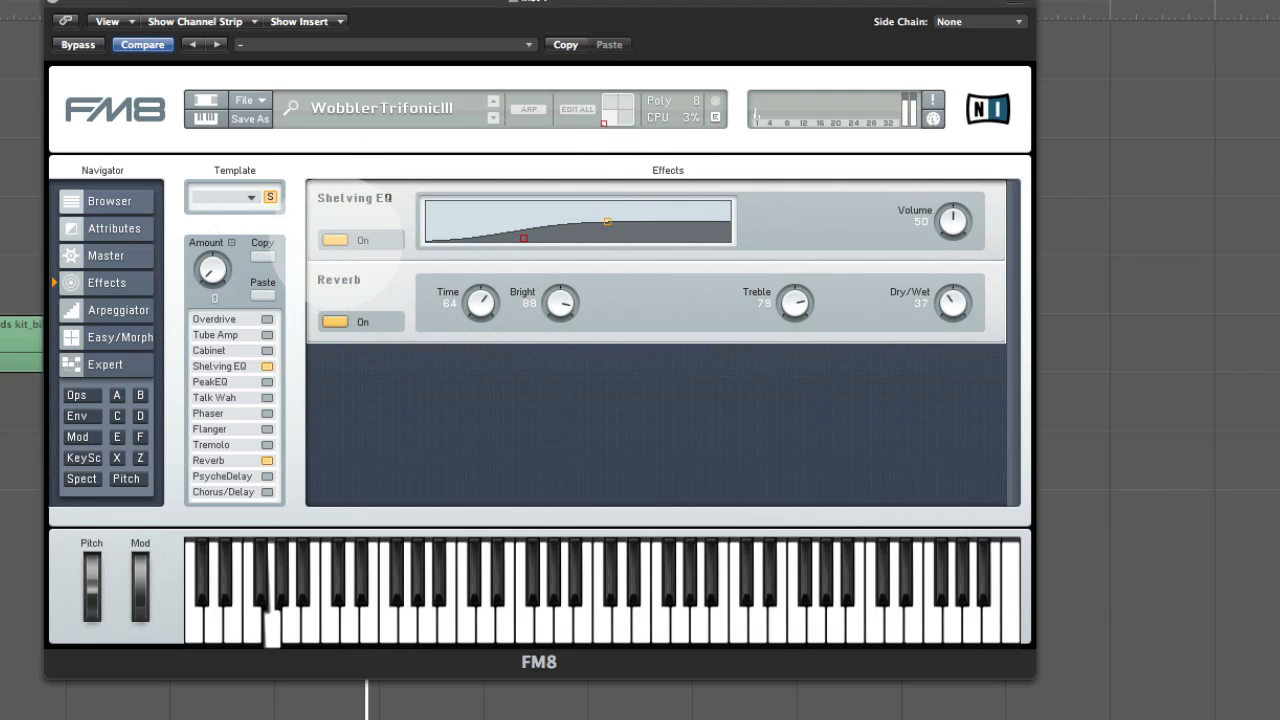
click(336, 240)
click(336, 240)
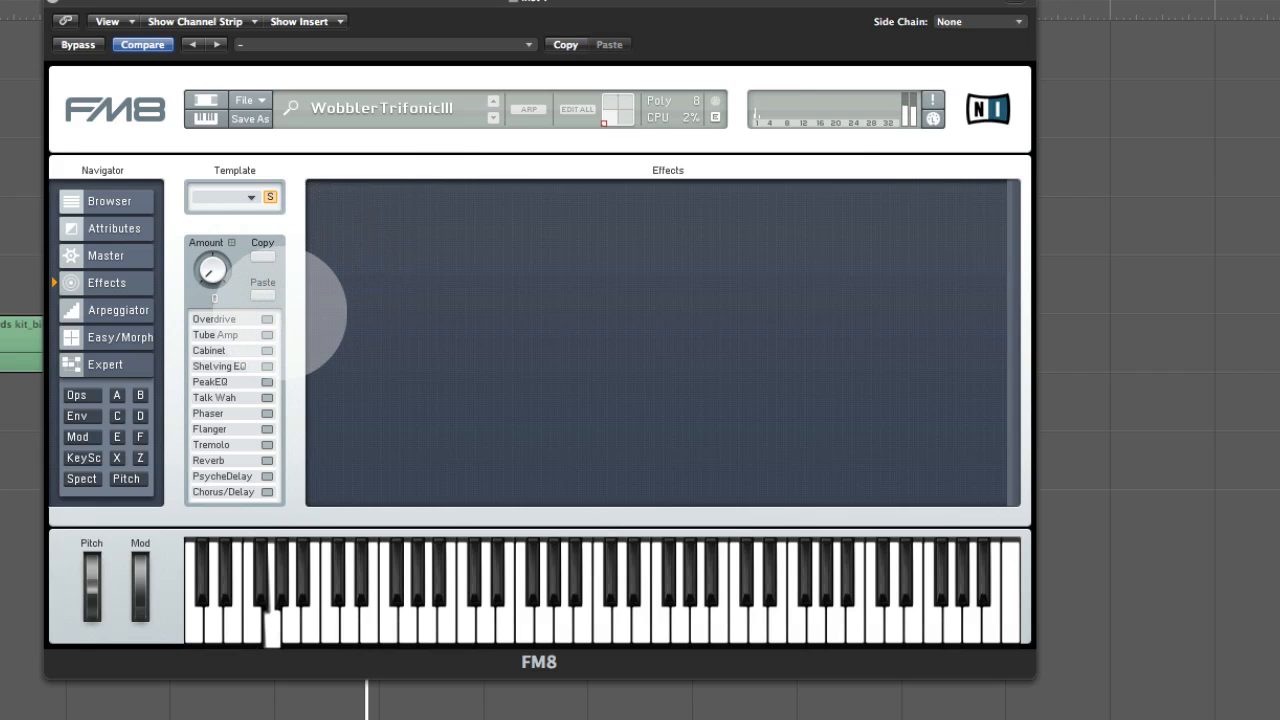
Turn the Overdrive, Shelving EQ and Reverb effects back on one after another
click(267, 319)
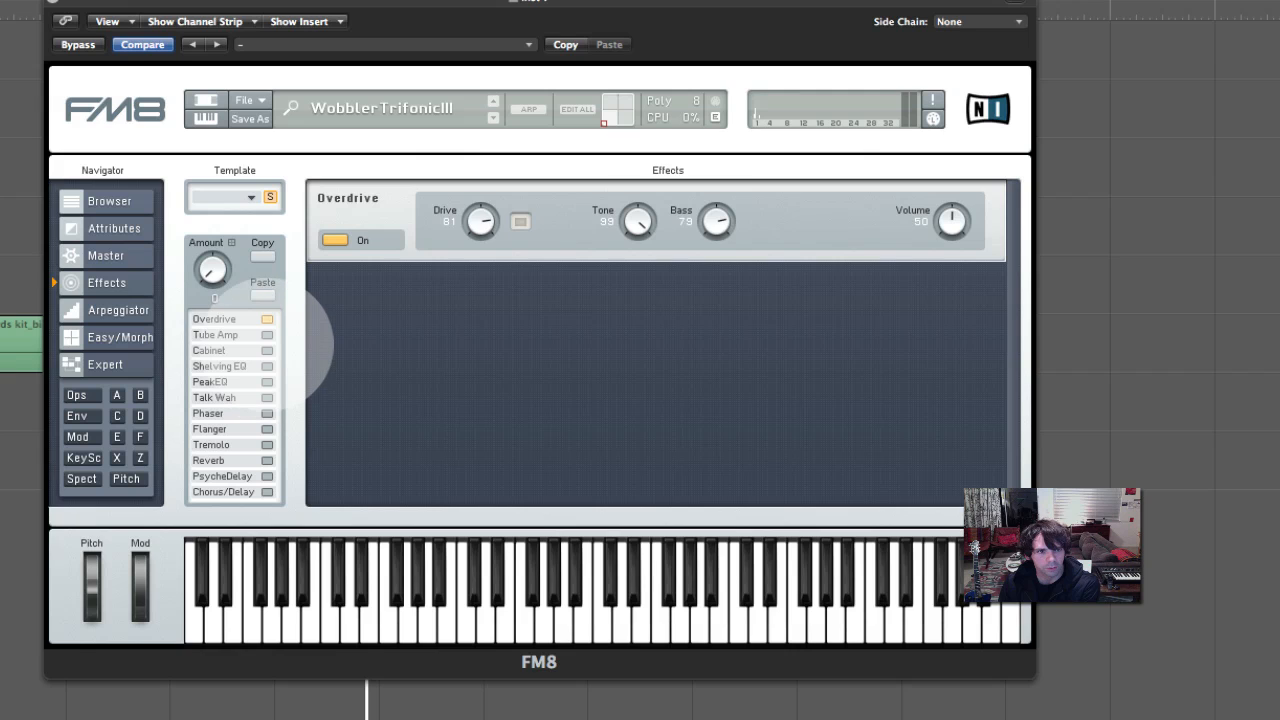
click(267, 366)
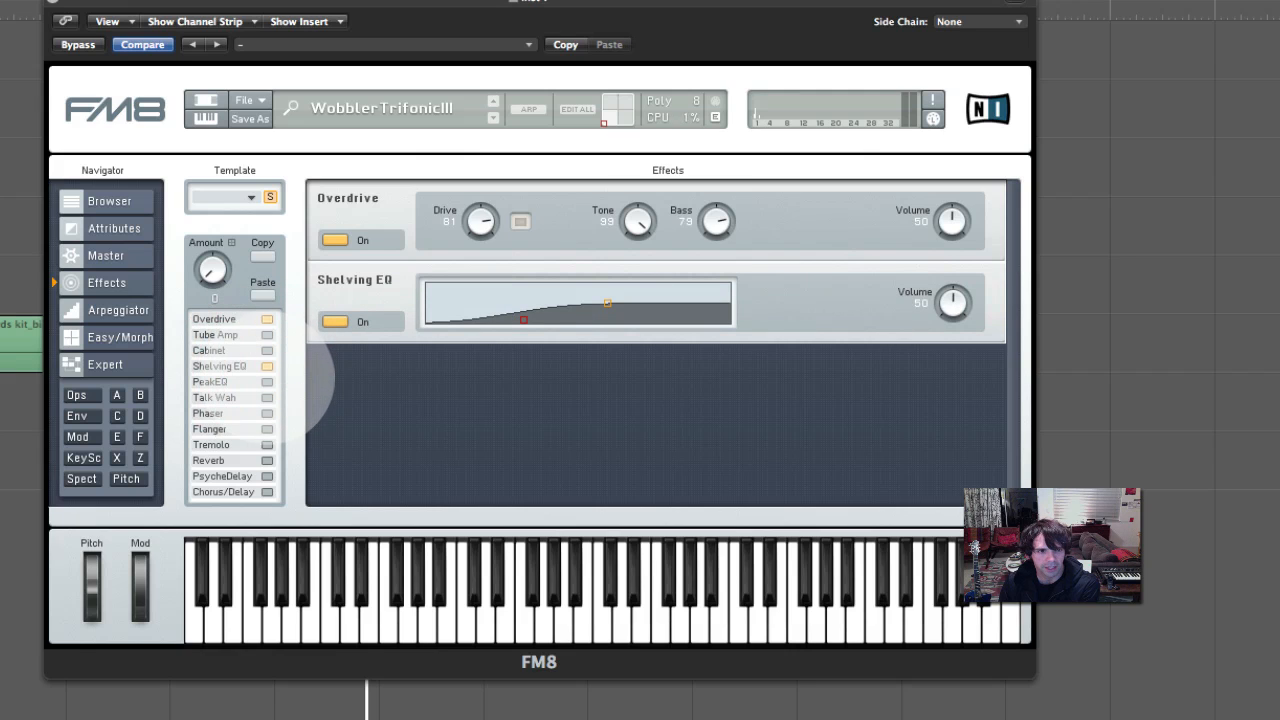
click(267, 460)
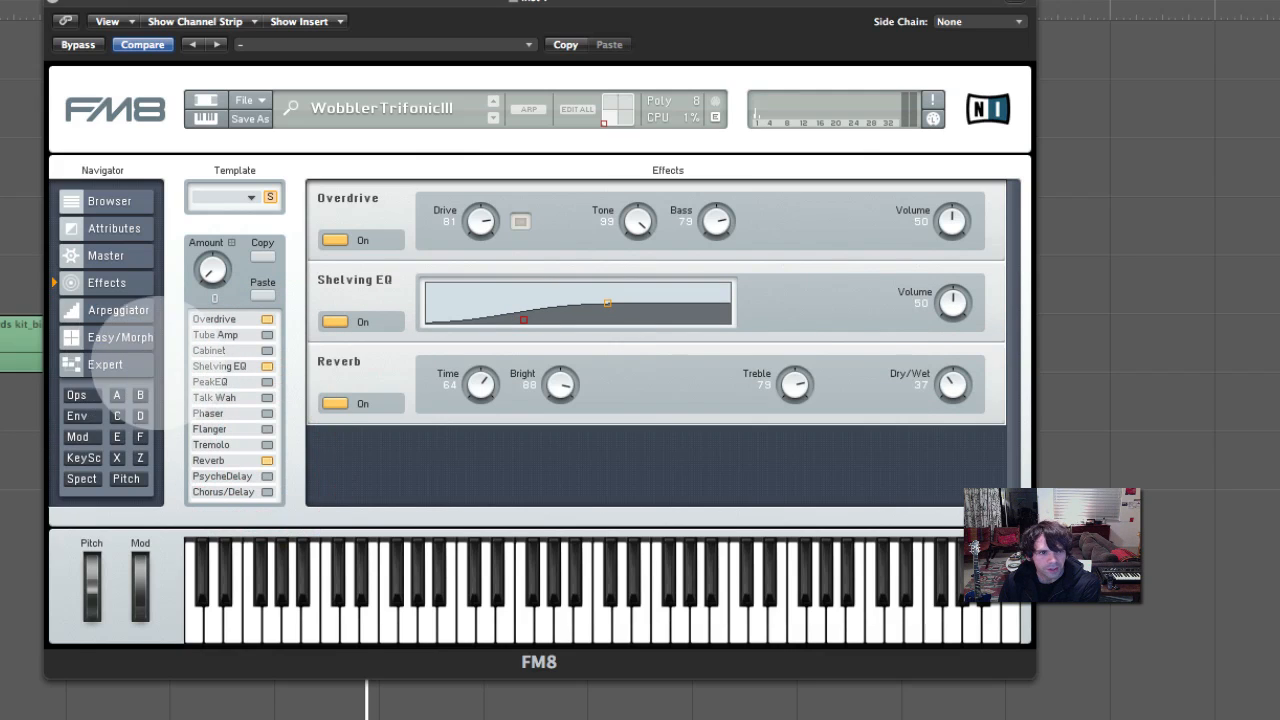
Look through the Easy/Morph page and the sound browser, and return to the morph square
click(122, 337)
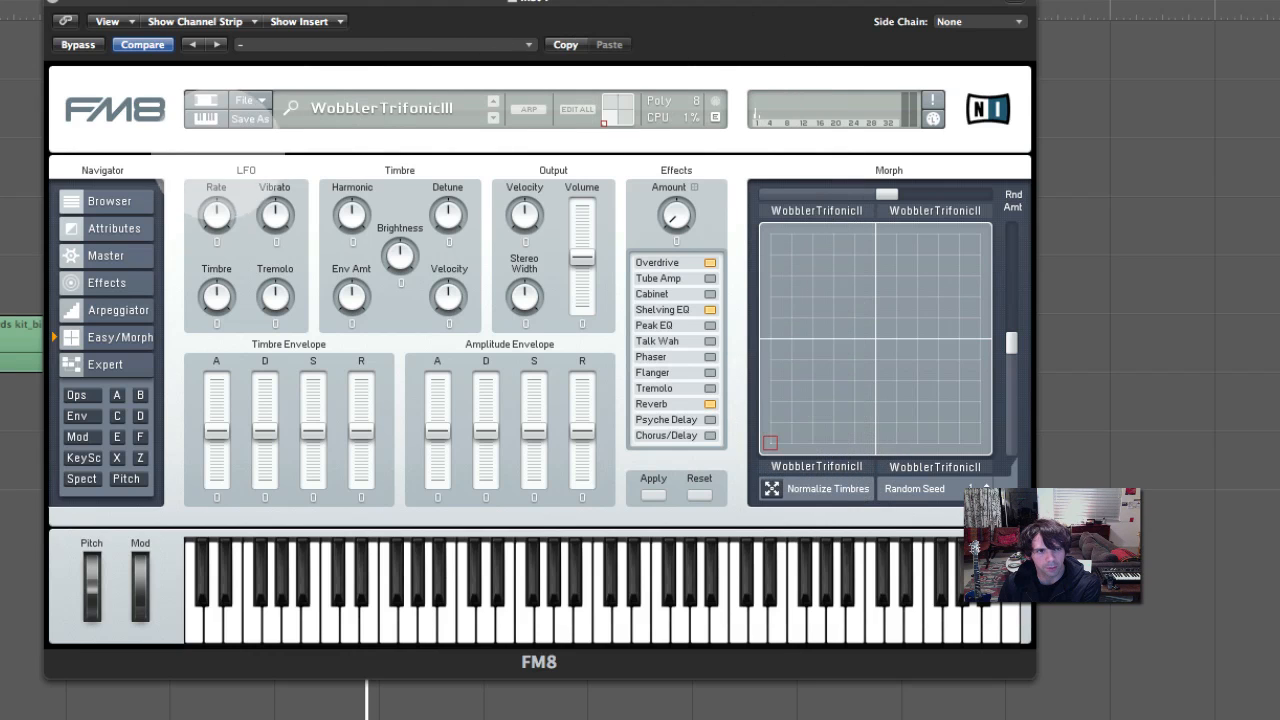
click(109, 201)
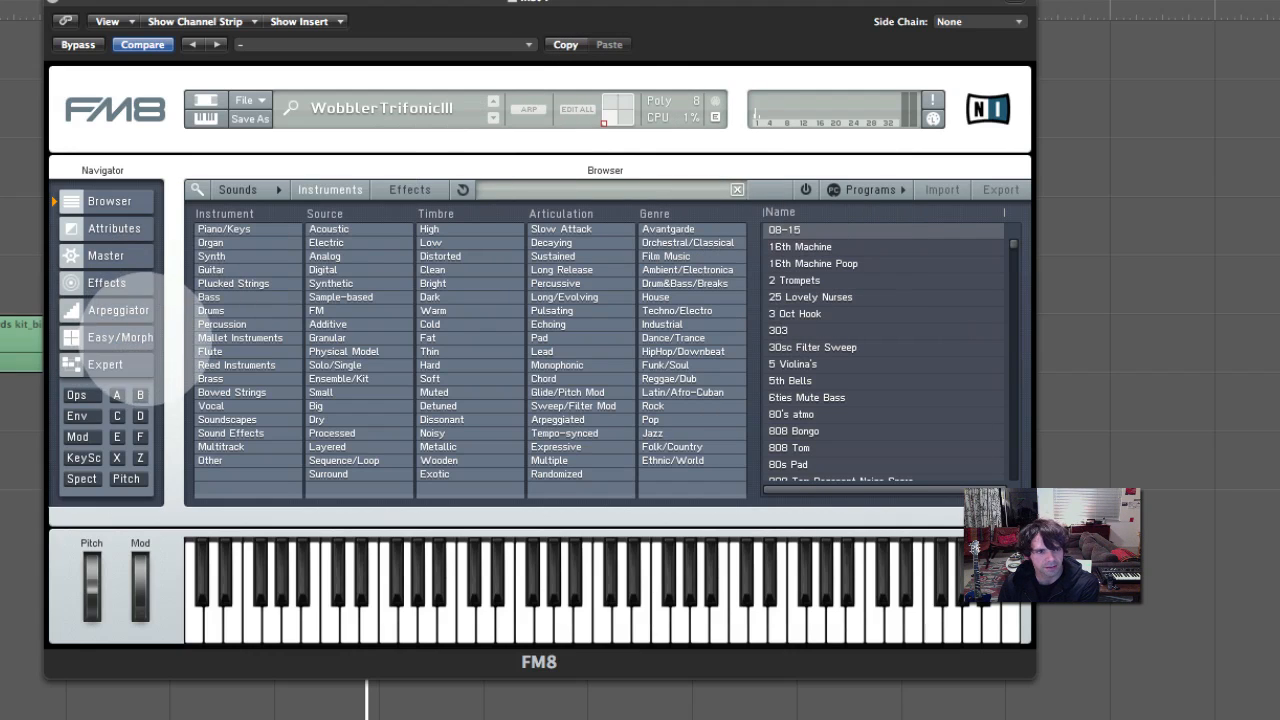
click(118, 337)
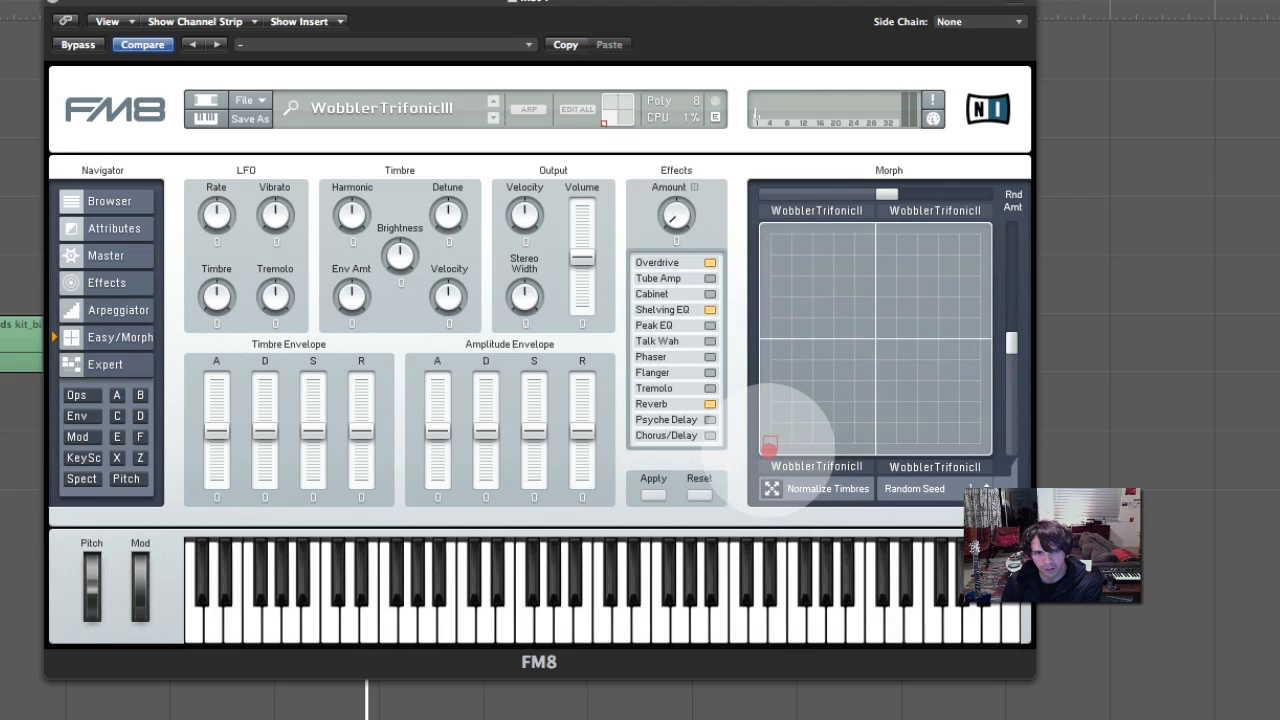
Move the morph point into the lower-left quadrant near the centre line and slightly reduce the morph's vertical and horizontal random amounts
mouse_move(812, 448)
mouse_down()
mouse_move(990, 451)
mouse_move(909, 443)
mouse_move(829, 394)
mouse_move(860, 394)
mouse_up()
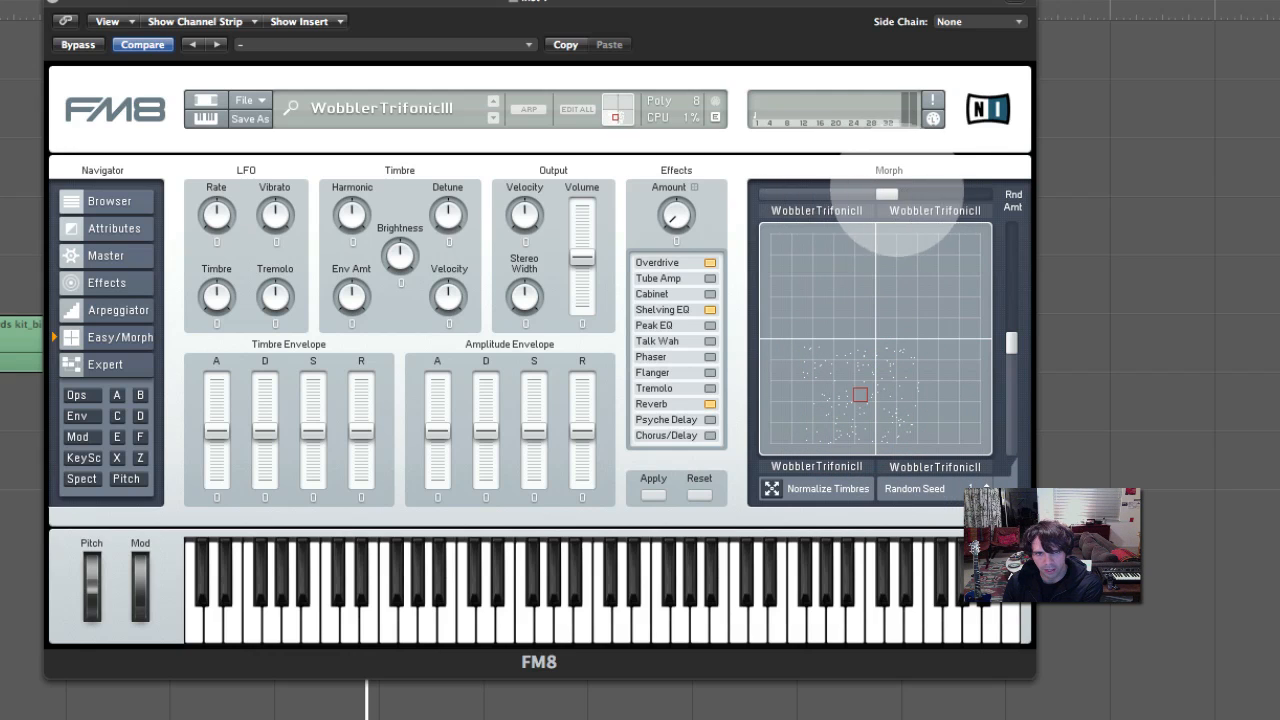
drag(1008, 337, 1013, 372)
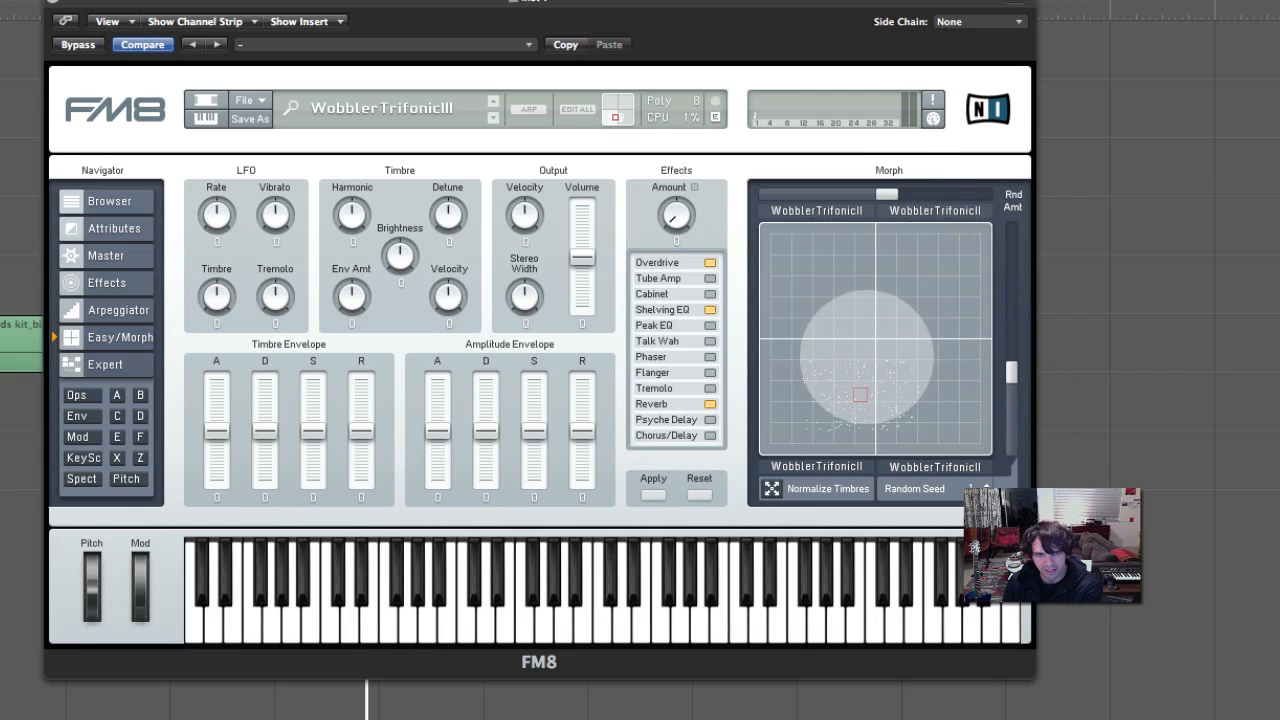
drag(887, 194, 829, 189)
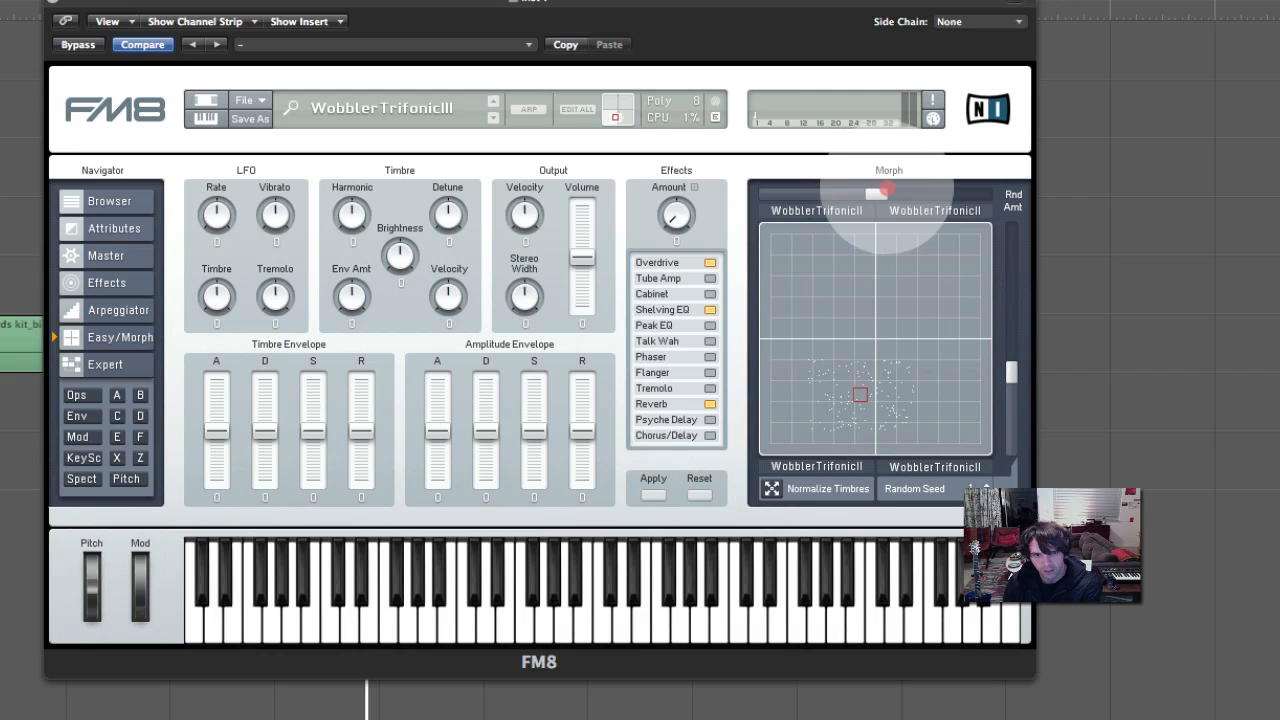
drag(886, 189, 891, 189)
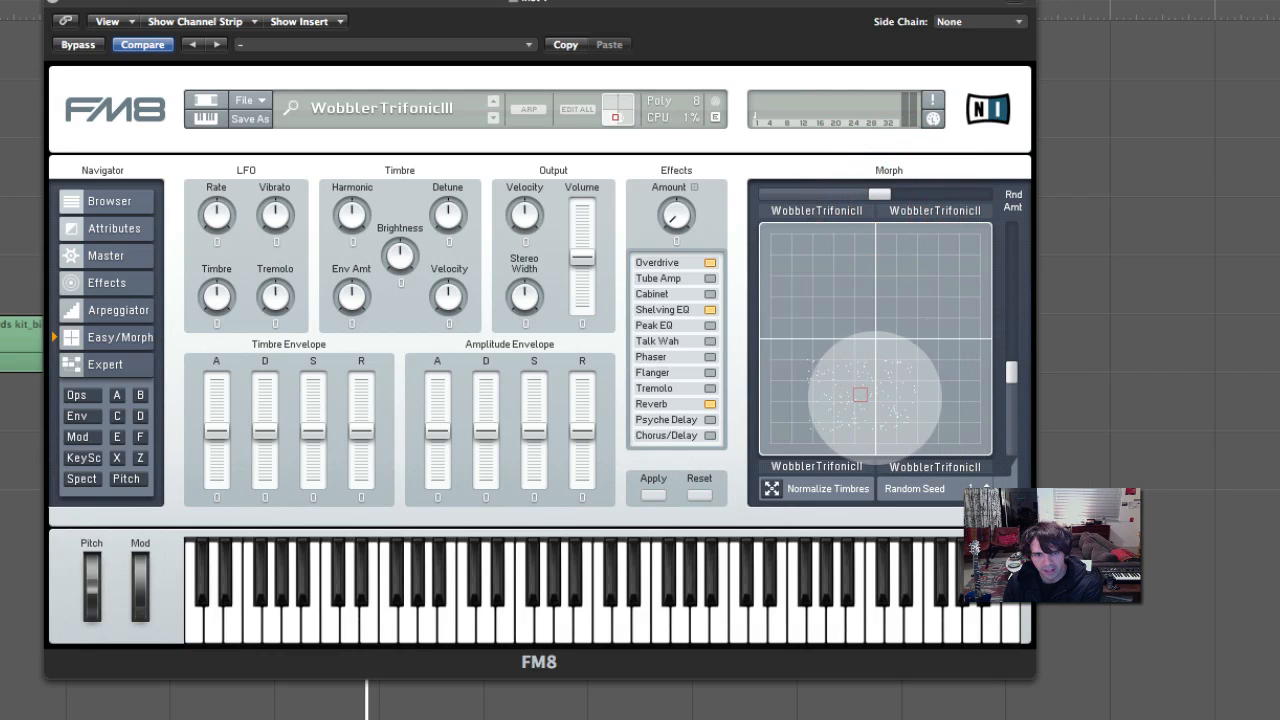
Move the morph point around the left half of the morph square and on into the upper-right quadrant
drag(869, 381, 843, 365)
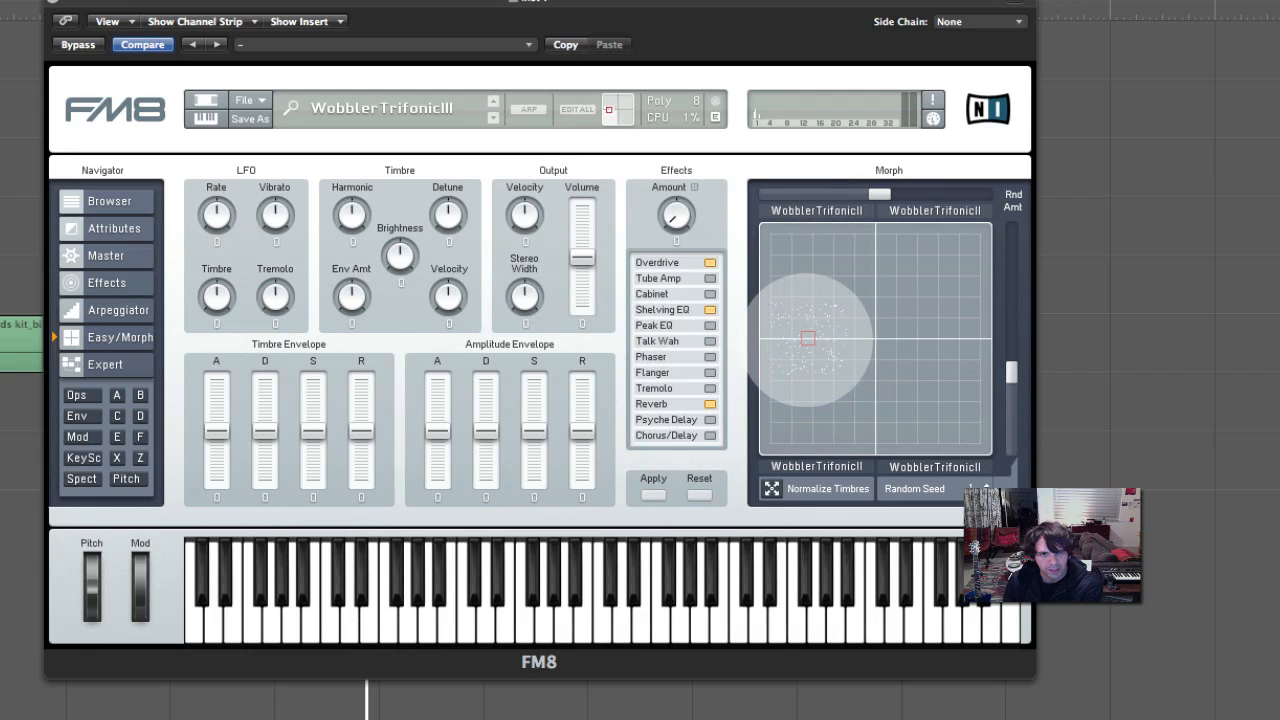
drag(808, 338, 838, 381)
drag(849, 325, 936, 273)
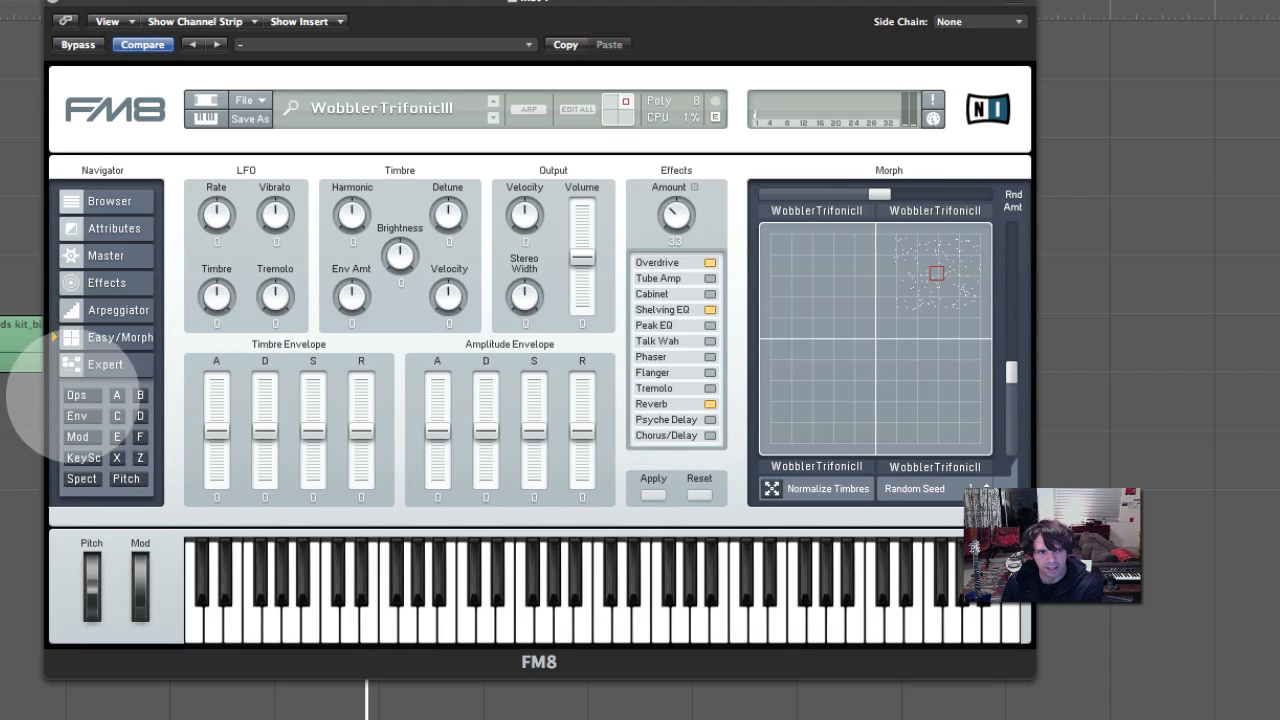
Show the operator settings and move the morph point to the lower-left corner and on to the upper-left corner
click(76, 395)
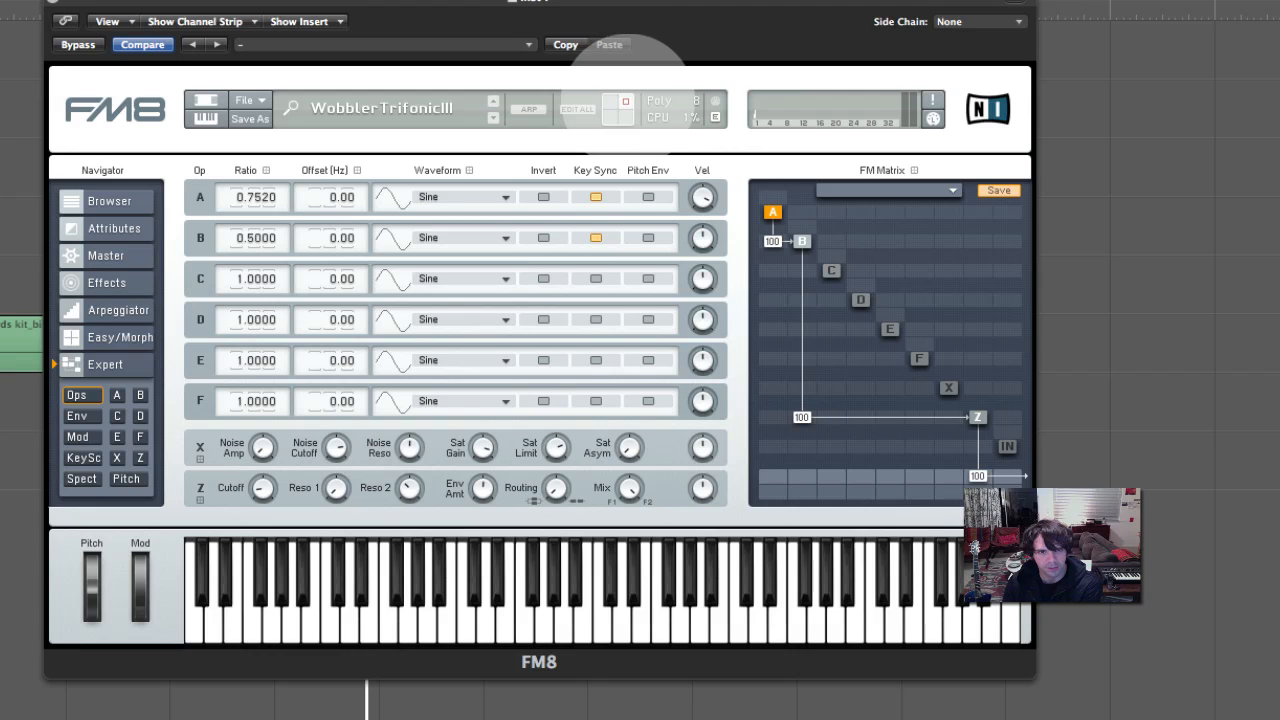
drag(627, 100, 608, 145)
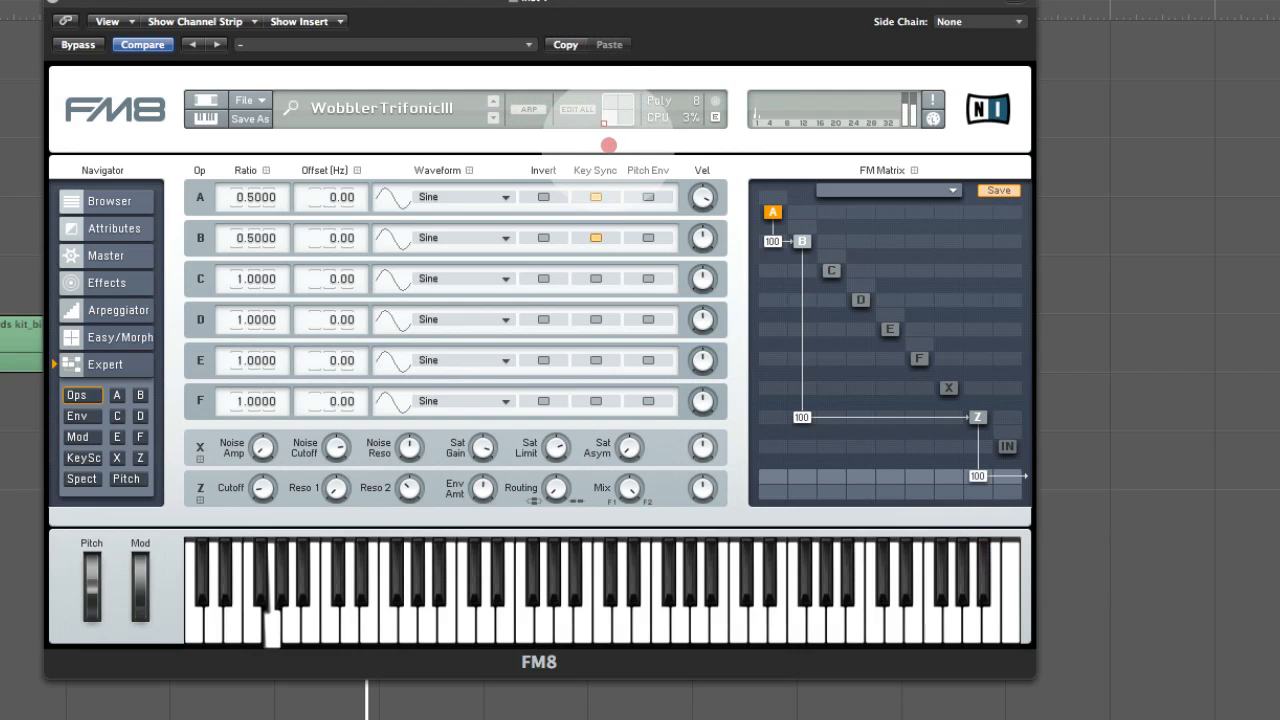
drag(639, 103, 613, 96)
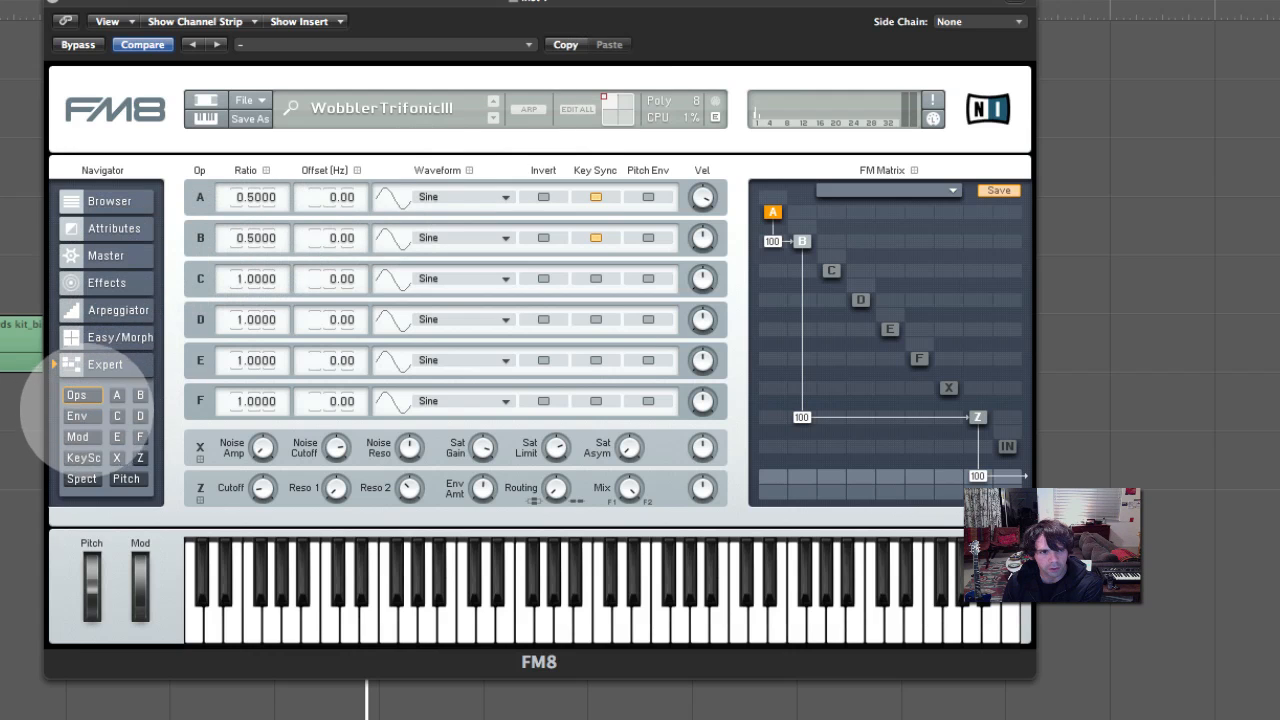
Look through the patch's Effects and Master settings at the upper-left morph position and return to the Easy/Morph page
click(80, 282)
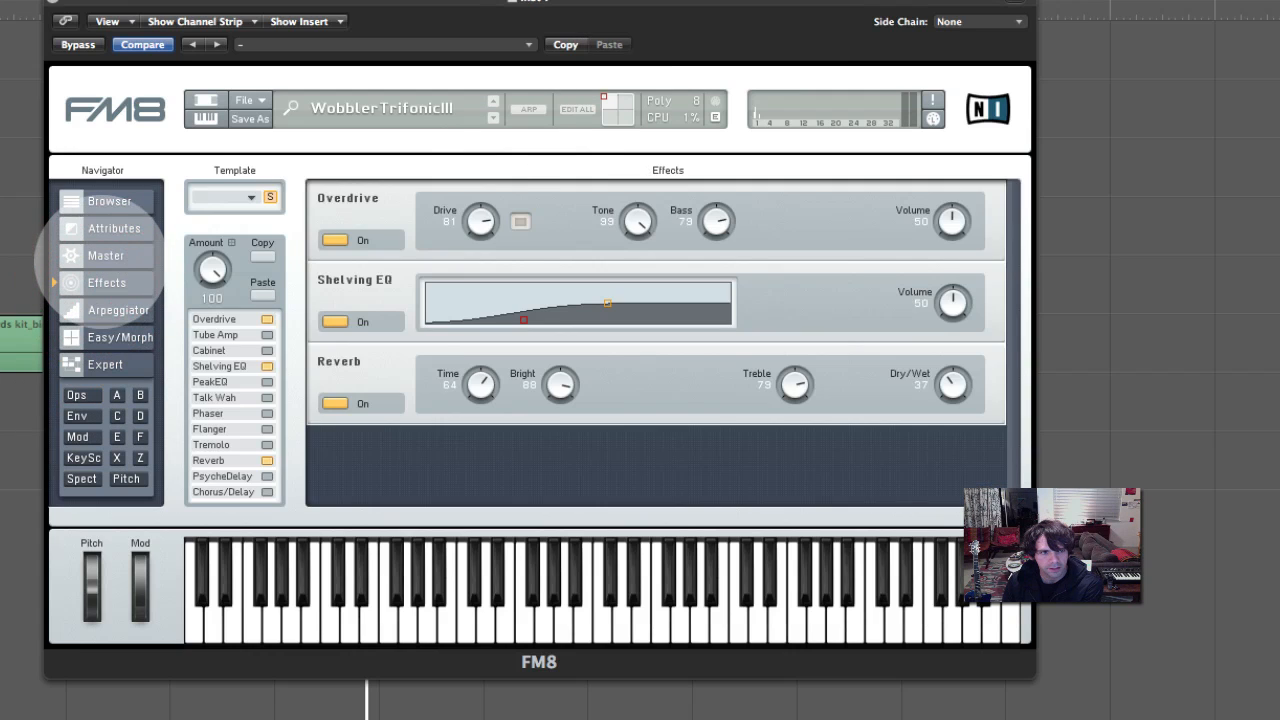
click(82, 256)
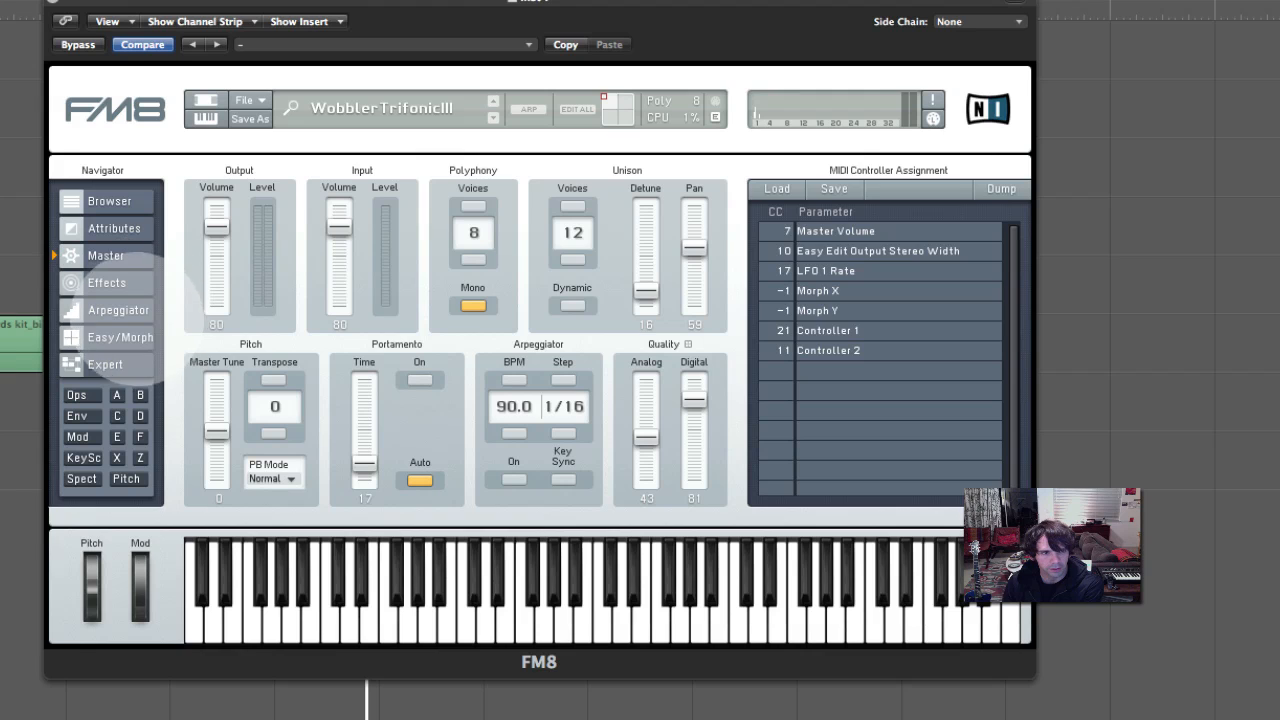
click(118, 337)
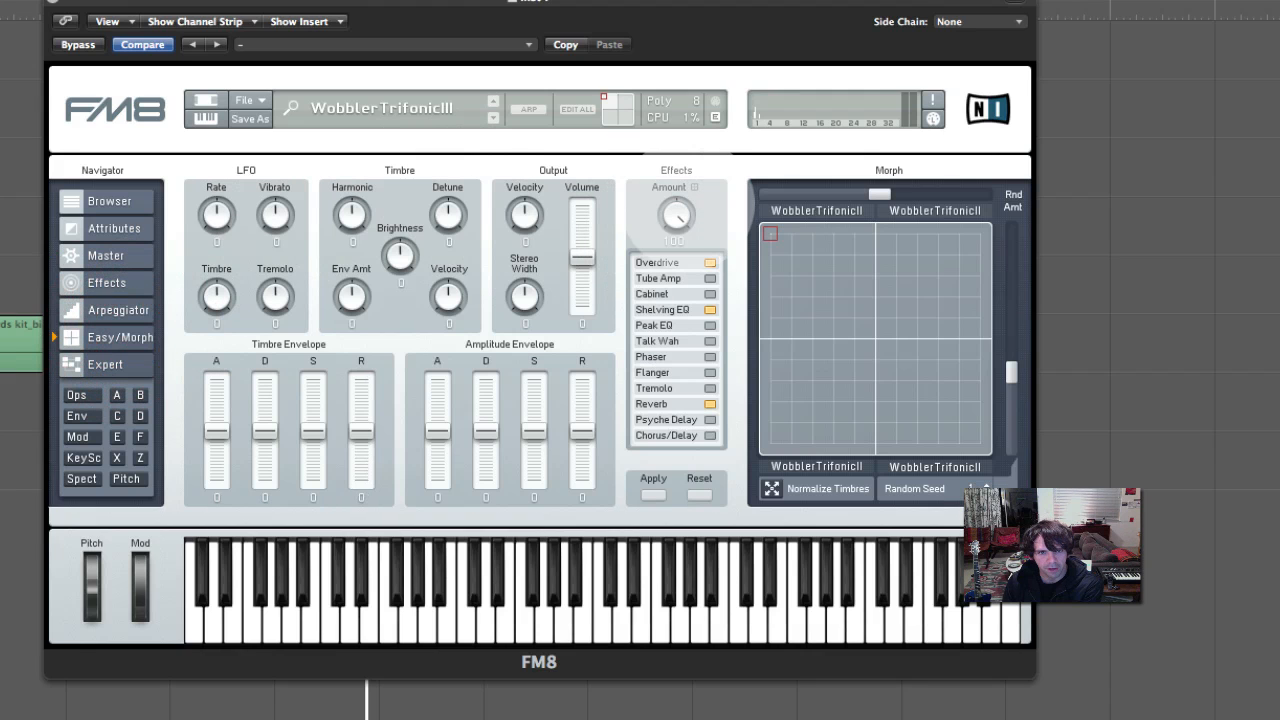
Sweep the morph point to the lower-left corner, up the left edge, and back down to just above the middle while playing notes
drag(806, 234, 770, 443)
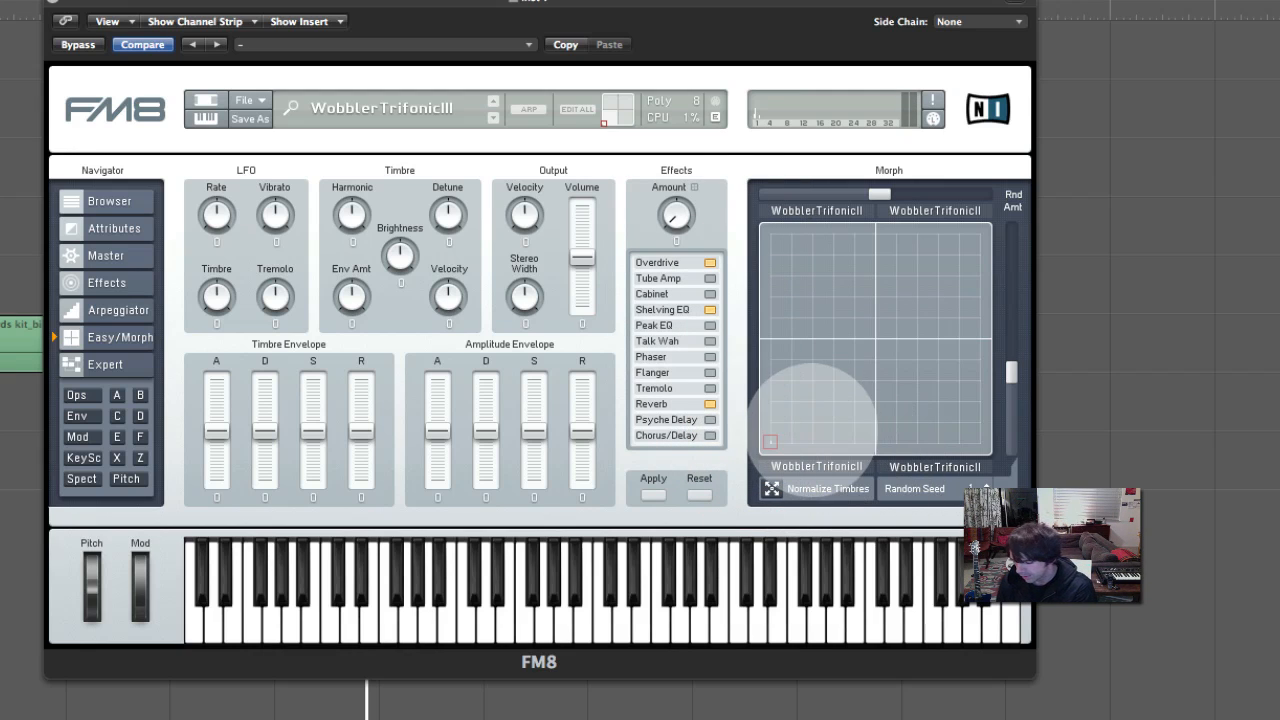
mouse_move(770, 442)
mouse_down()
mouse_move(994, 343)
mouse_move(802, 296)
mouse_move(1049, 243)
mouse_move(766, 423)
mouse_move(694, 425)
mouse_move(980, 371)
mouse_move(940, 273)
mouse_move(800, 245)
mouse_move(980, 257)
mouse_move(752, 249)
mouse_move(739, 277)
mouse_move(814, 360)
mouse_move(951, 354)
mouse_move(951, 403)
mouse_move(878, 435)
mouse_move(803, 431)
mouse_move(809, 417)
mouse_move(826, 440)
mouse_move(802, 441)
mouse_move(862, 420)
mouse_move(800, 371)
mouse_move(883, 334)
mouse_move(966, 251)
mouse_move(966, 270)
mouse_move(806, 237)
mouse_move(777, 260)
mouse_up()
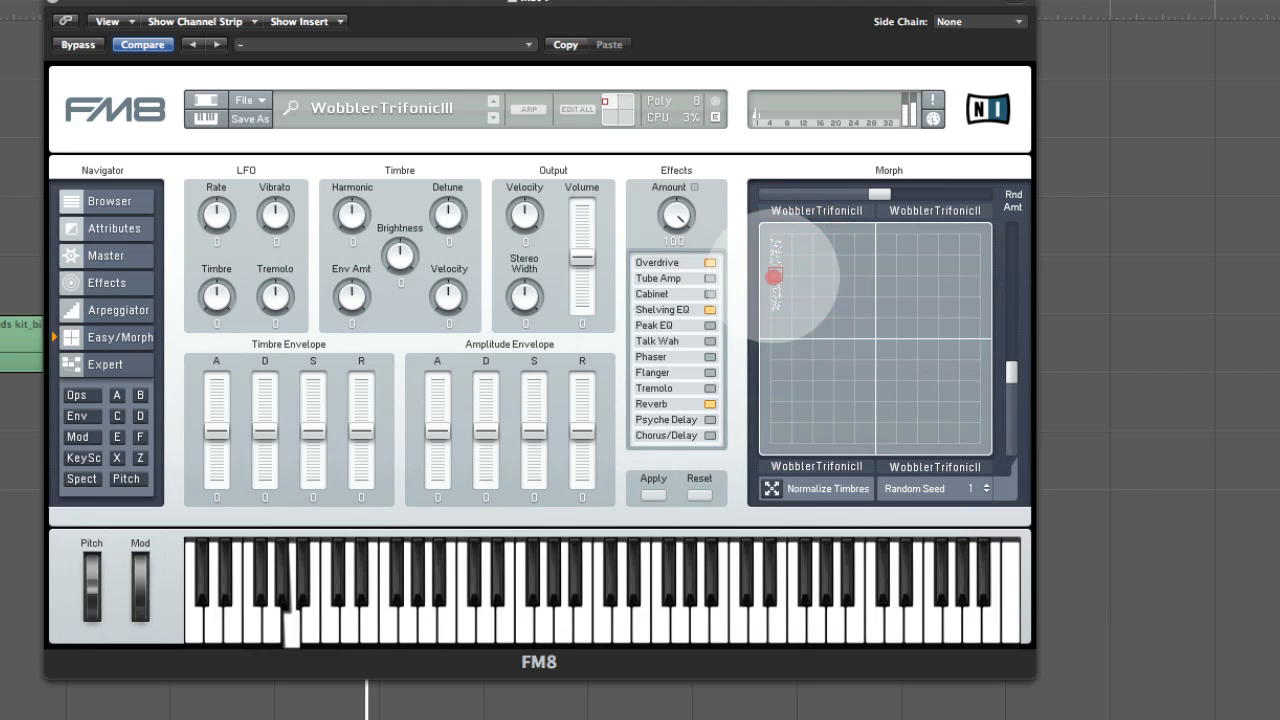
mouse_move(773, 277)
mouse_down()
mouse_move(768, 293)
mouse_move(786, 277)
mouse_move(826, 277)
mouse_move(776, 312)
mouse_up()
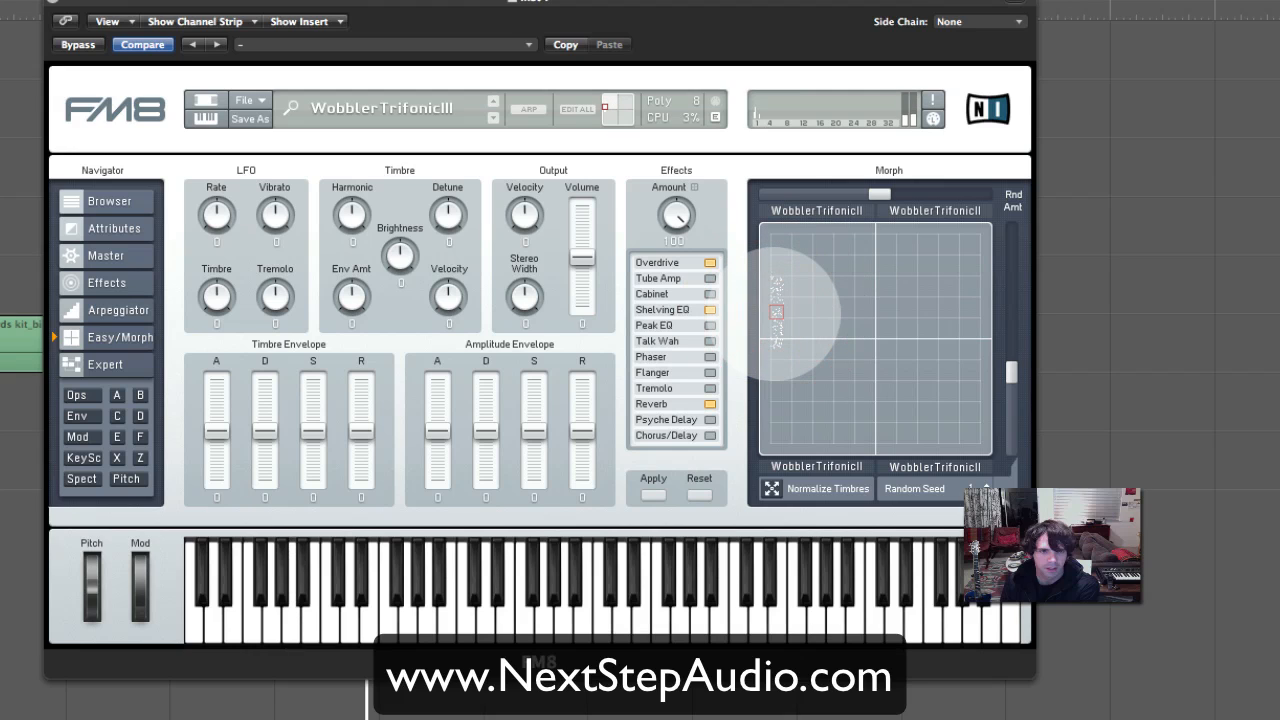